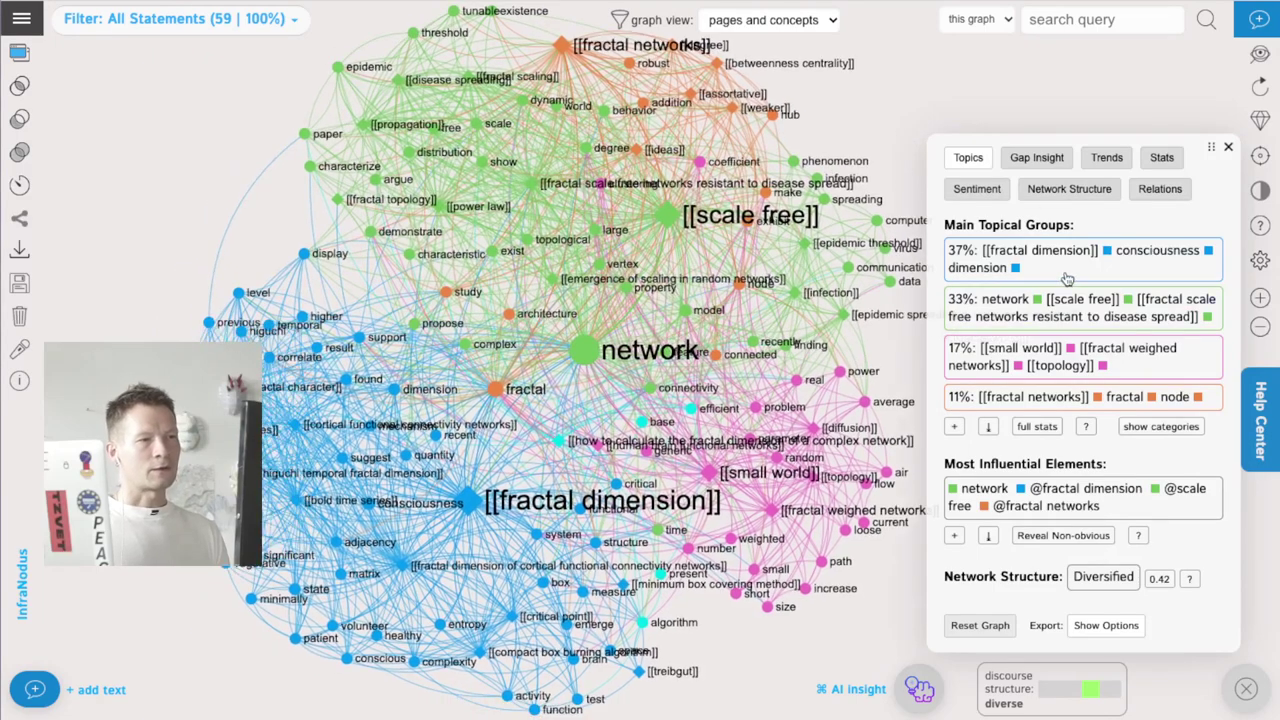
Deselect the 37% topical group so all 59 statements show across the four clusters.
{"action": "left_click", "coordinate": [1066, 278]}
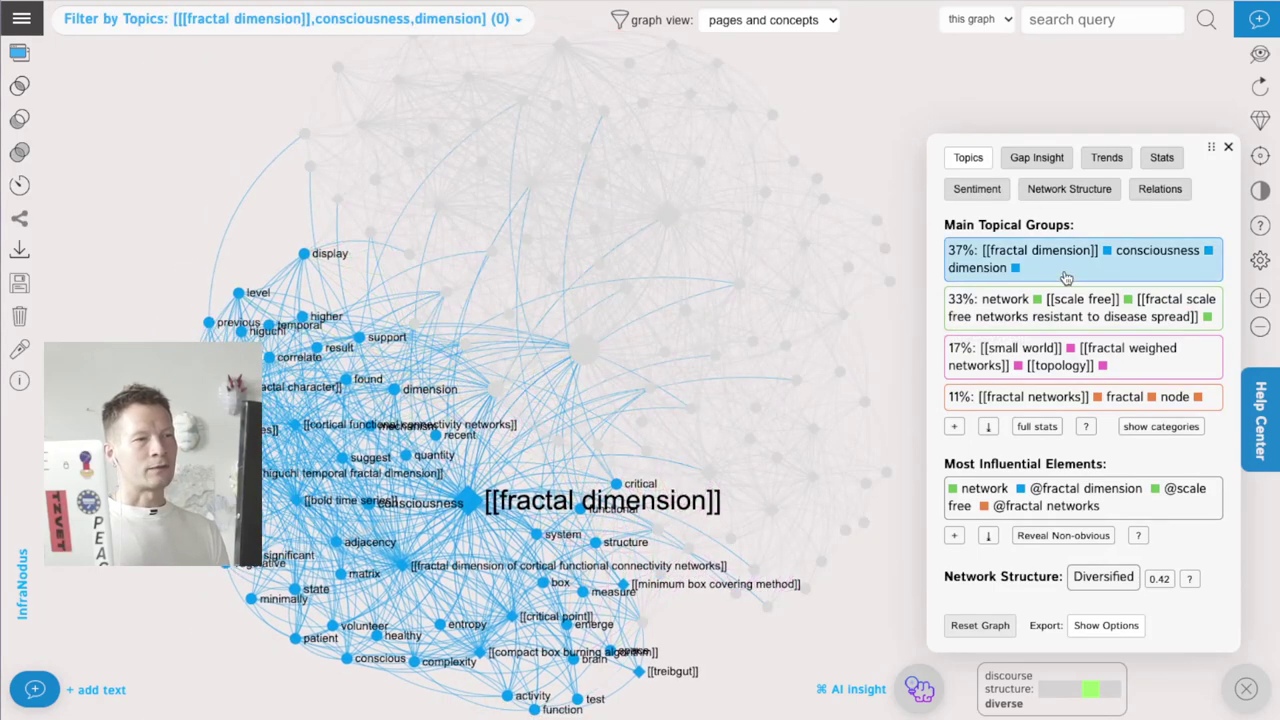
{"action": "left_click", "coordinate": [1066, 278]}
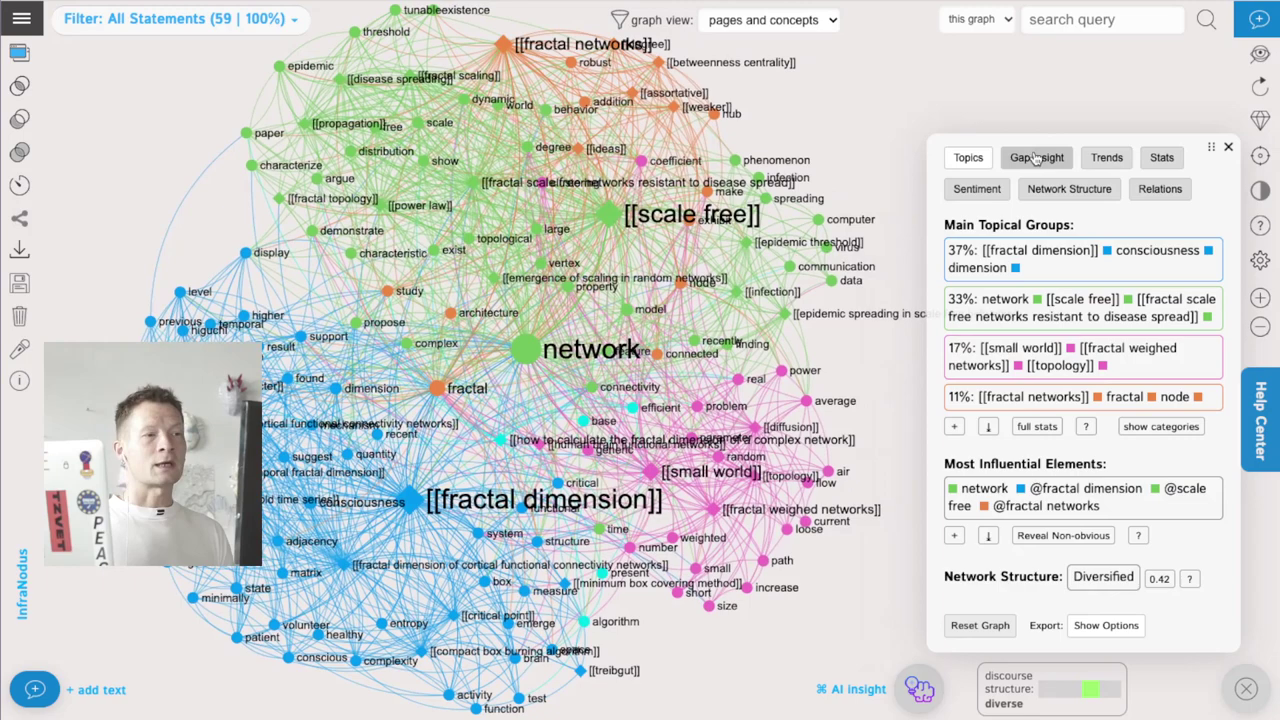
Reveal the gap between [[fractal networks]] and [[small world]] with Gap Insight, then request AI Facts.
{"action": "left_click", "coordinate": [1036, 160]}
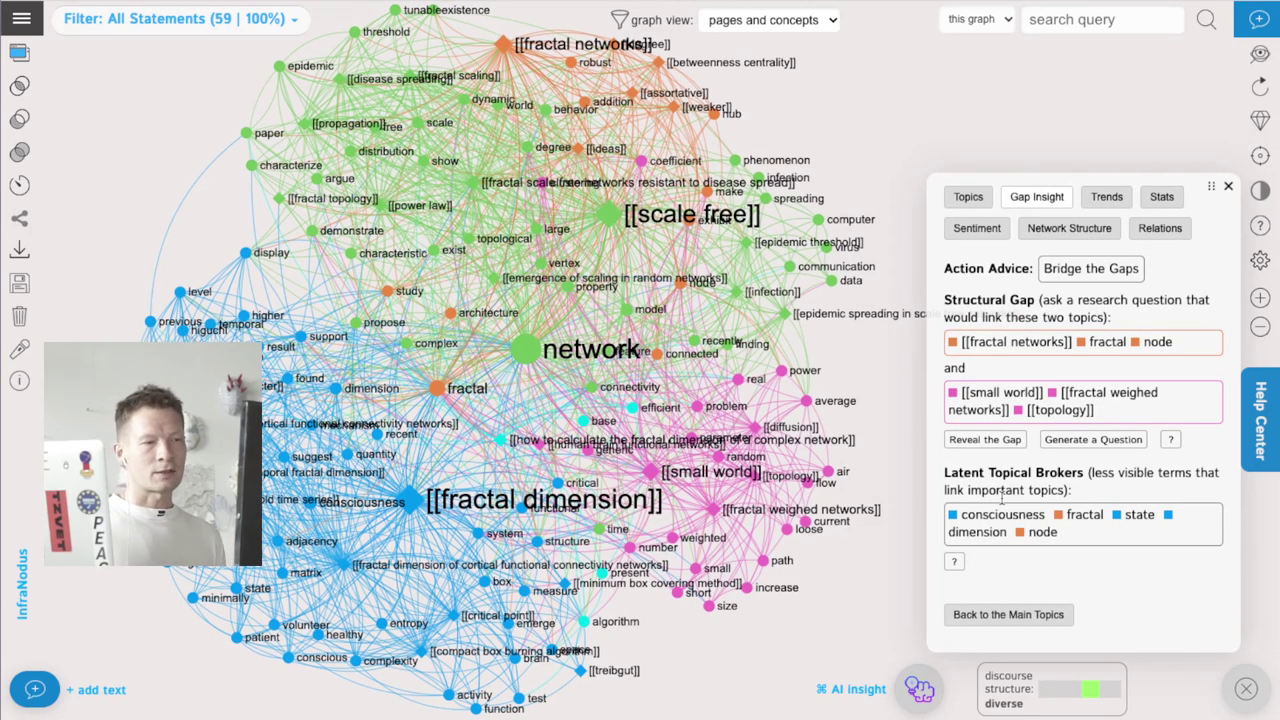
{"action": "left_click", "coordinate": [912, 688]}
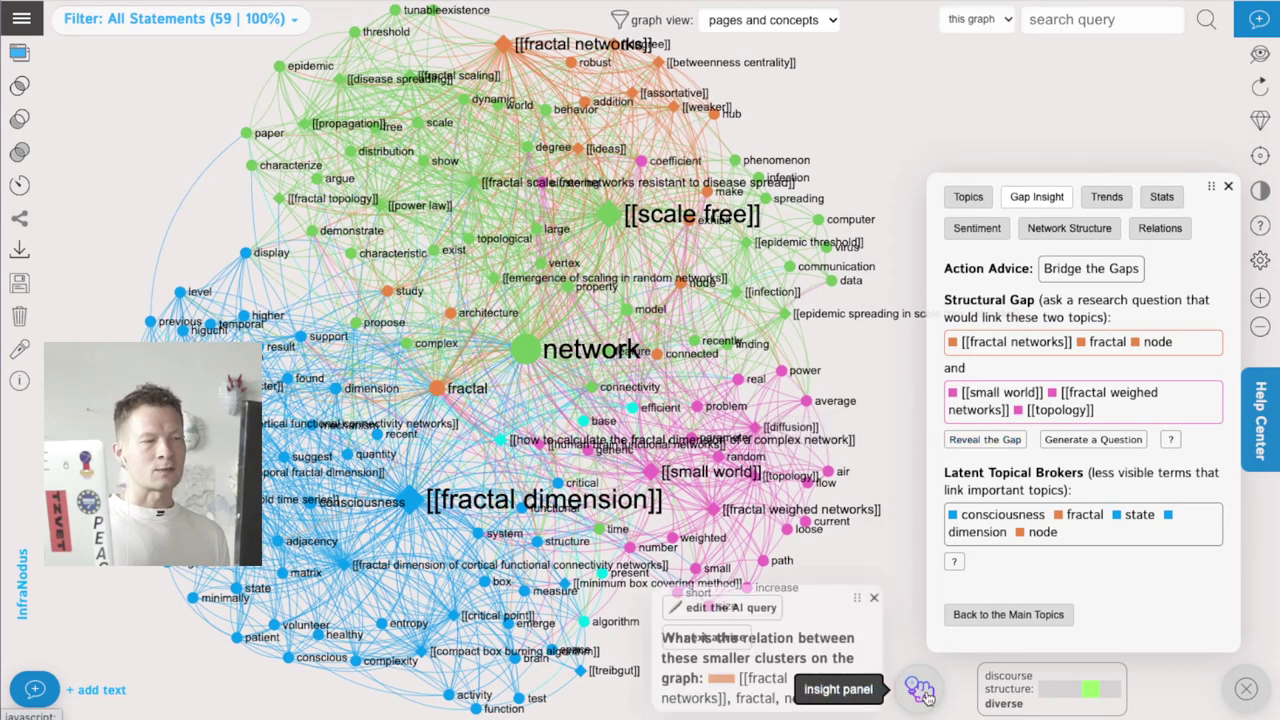
{"action": "left_click", "coordinate": [985, 440]}
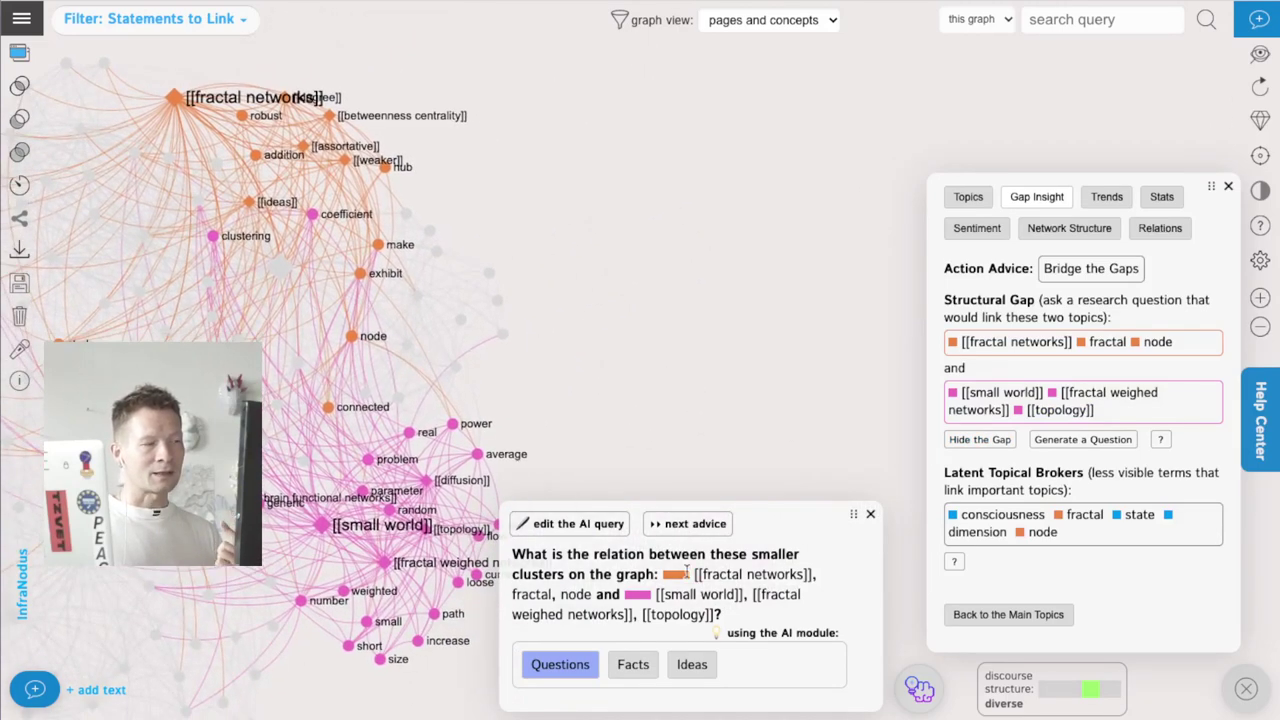
{"action": "left_click", "coordinate": [633, 665]}
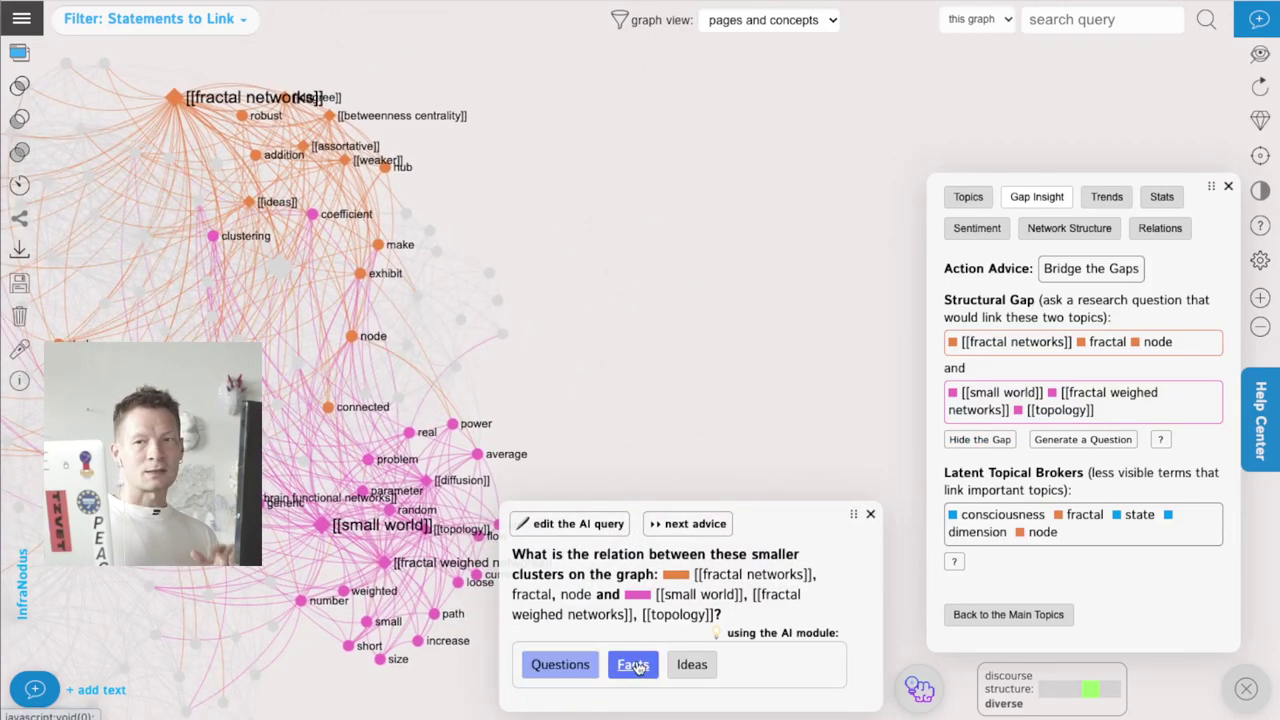
Generate bridging facts until the fractal-networks-are-more-assortative fact appears, then save it to the graph.
{"action": "left_click", "coordinate": [636, 666]}
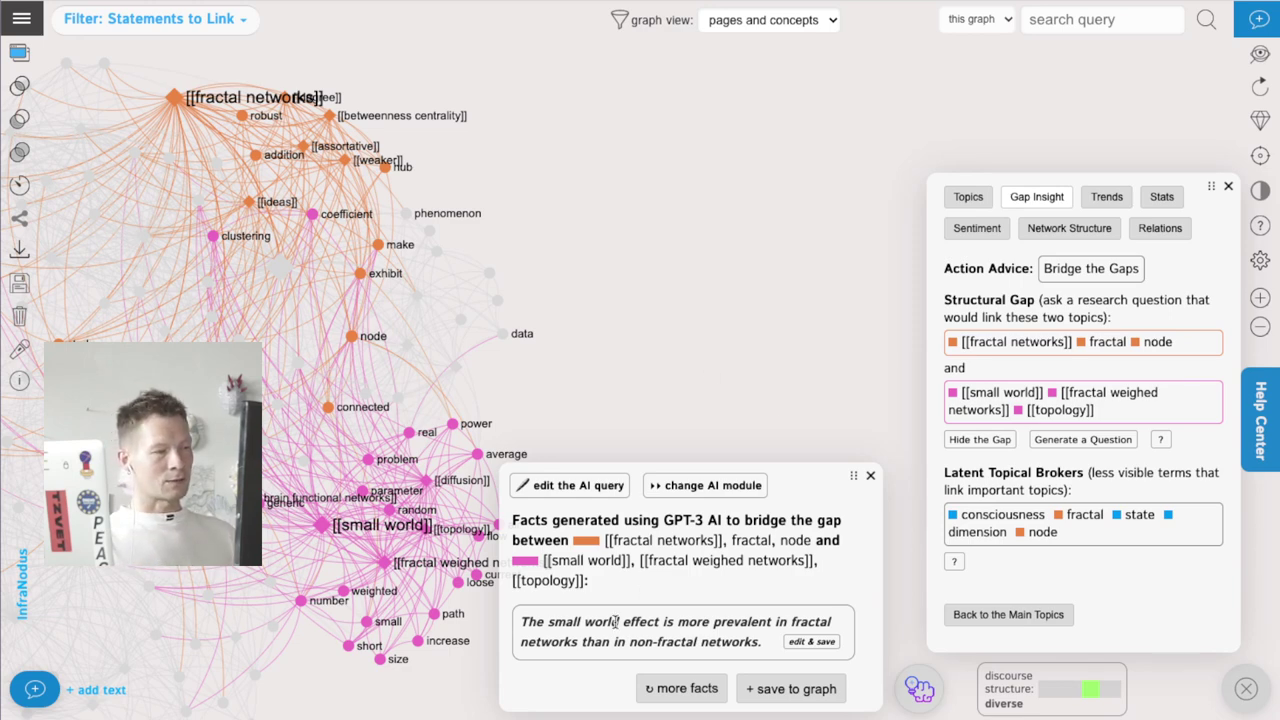
{"action": "left_click", "coordinate": [684, 690]}
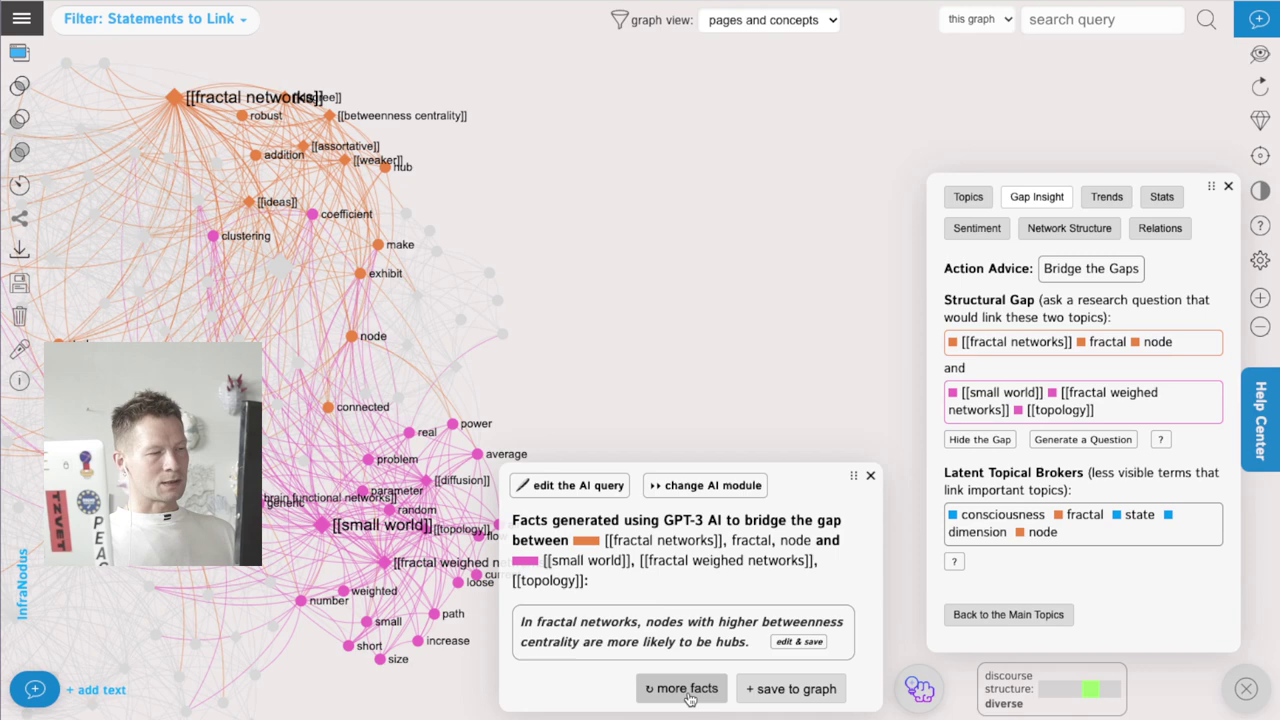
{"action": "left_click", "coordinate": [684, 690]}
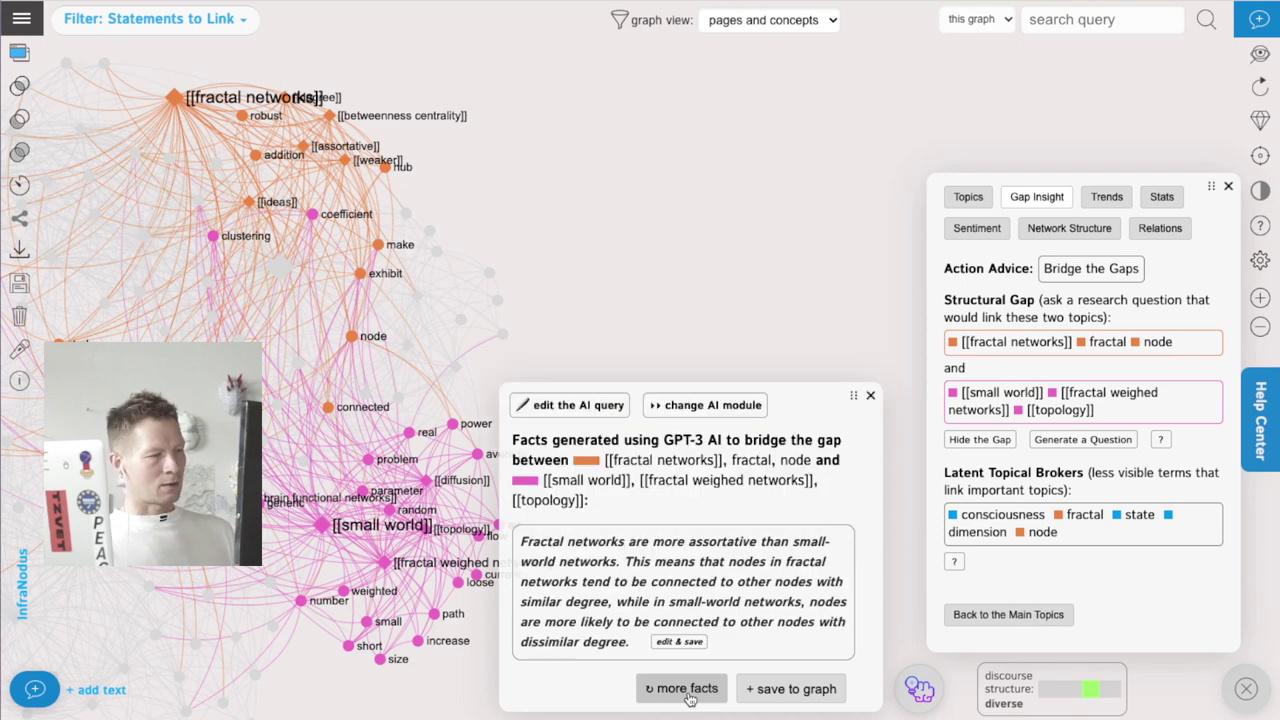
{"action": "left_click", "coordinate": [800, 704]}
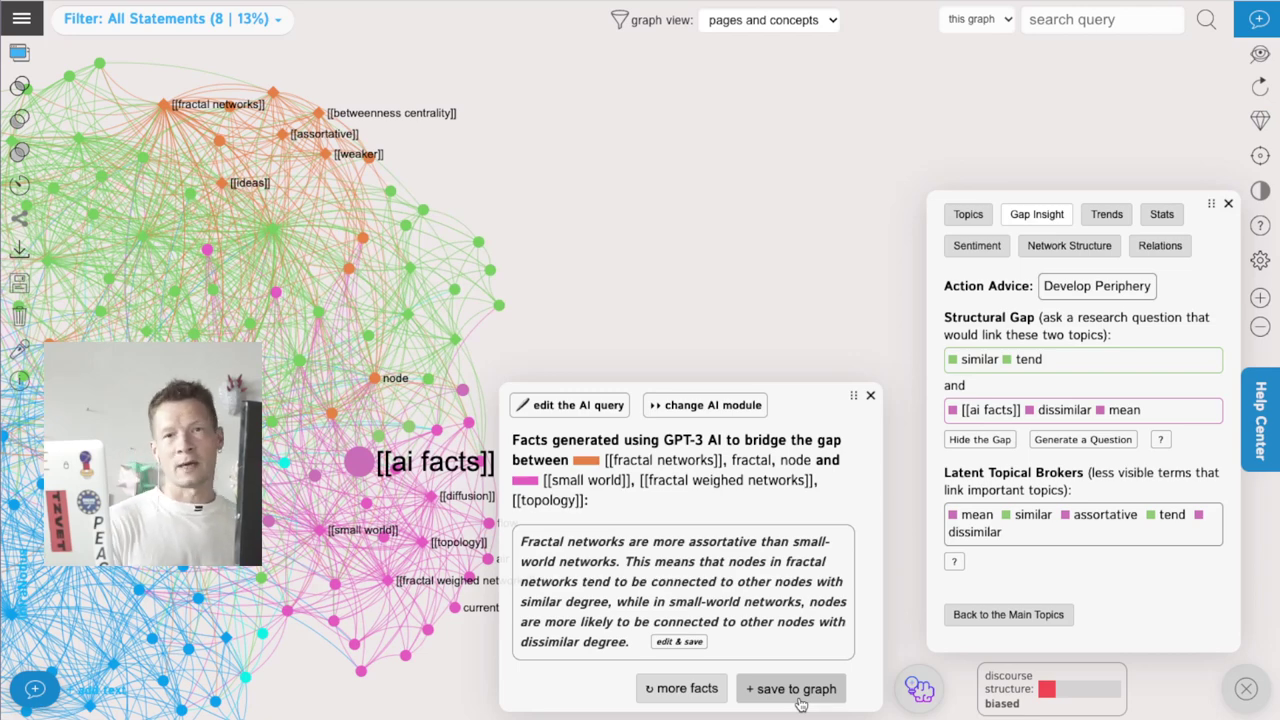
Close the AI facts popup and list the main topical groups, with [[ai facts]] leading at 67%.
{"action": "left_click", "coordinate": [868, 397]}
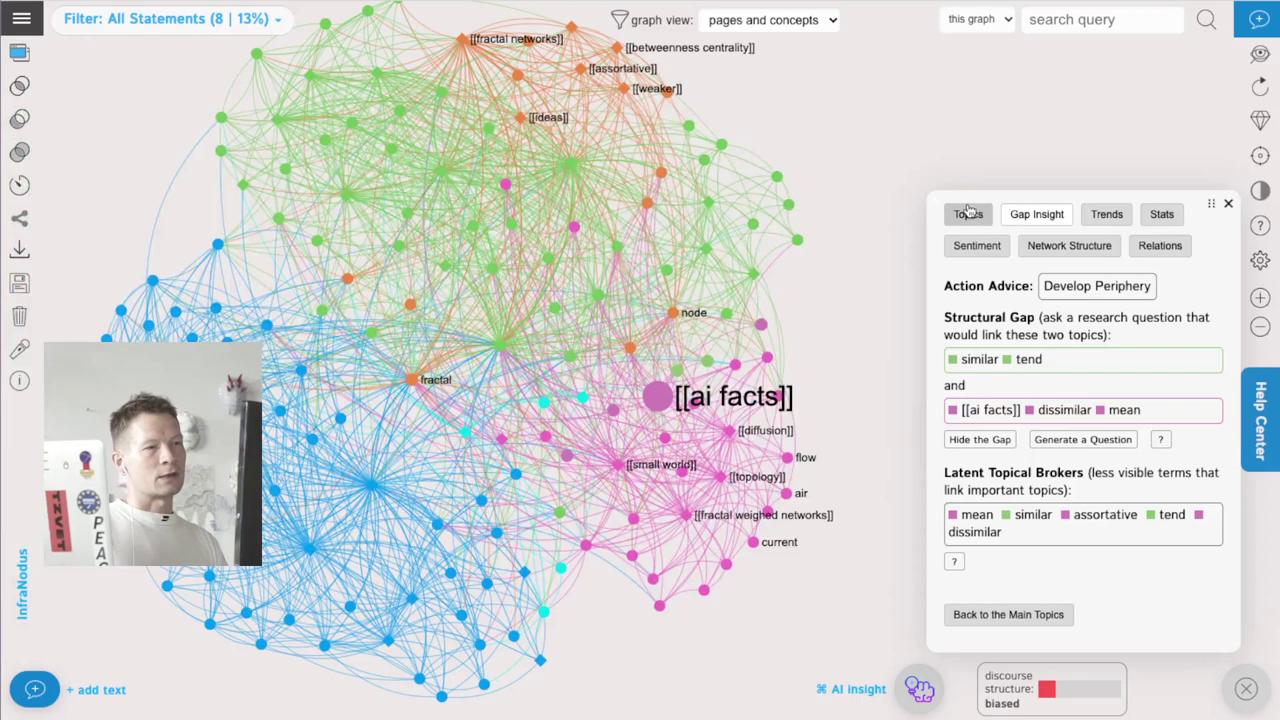
{"action": "left_click", "coordinate": [966, 214]}
{"action": "left_click_drag", "start_coordinate": [826, 184], "coordinate": [848, 223]}
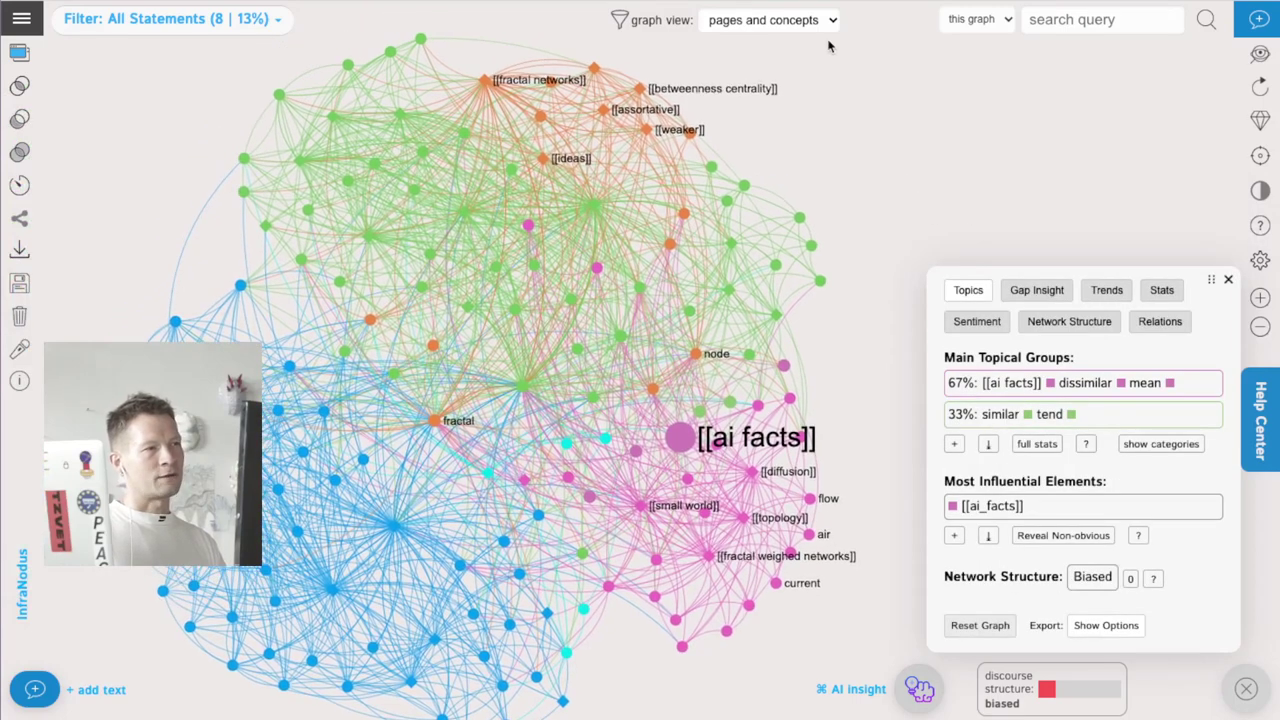
{"action": "left_click", "coordinate": [782, 28]}
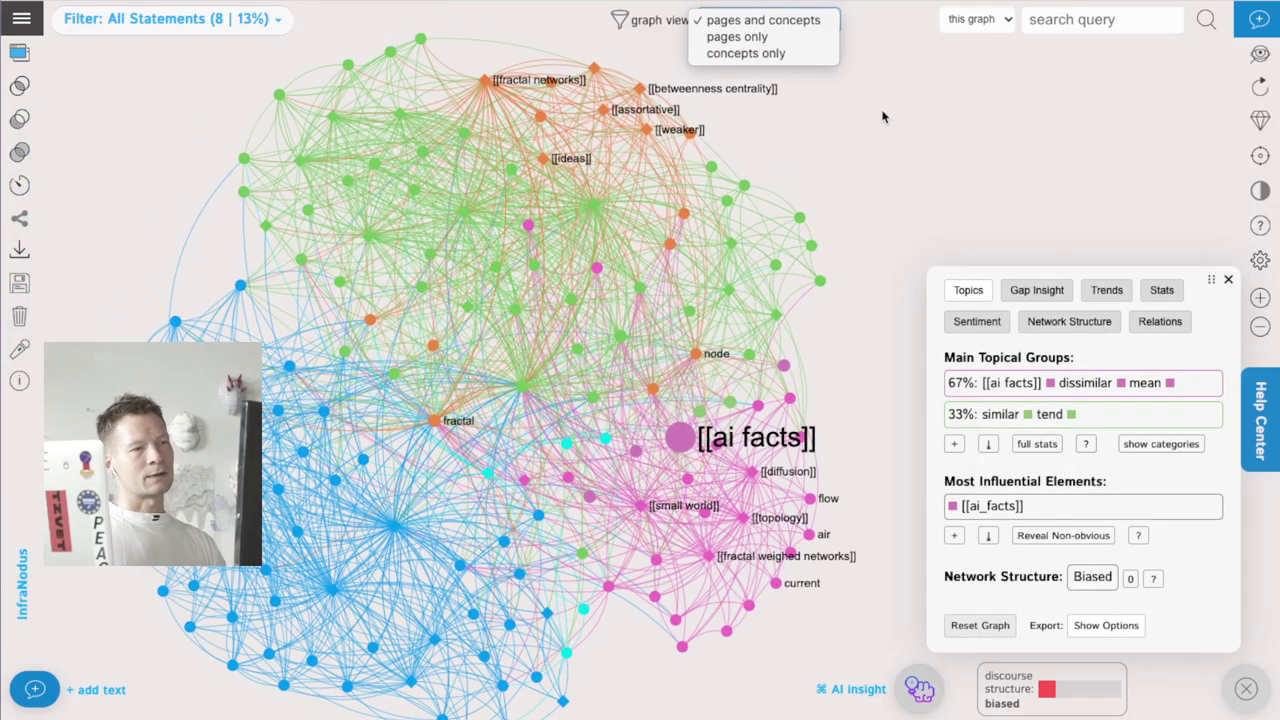
{"action": "left_click", "coordinate": [917, 159]}
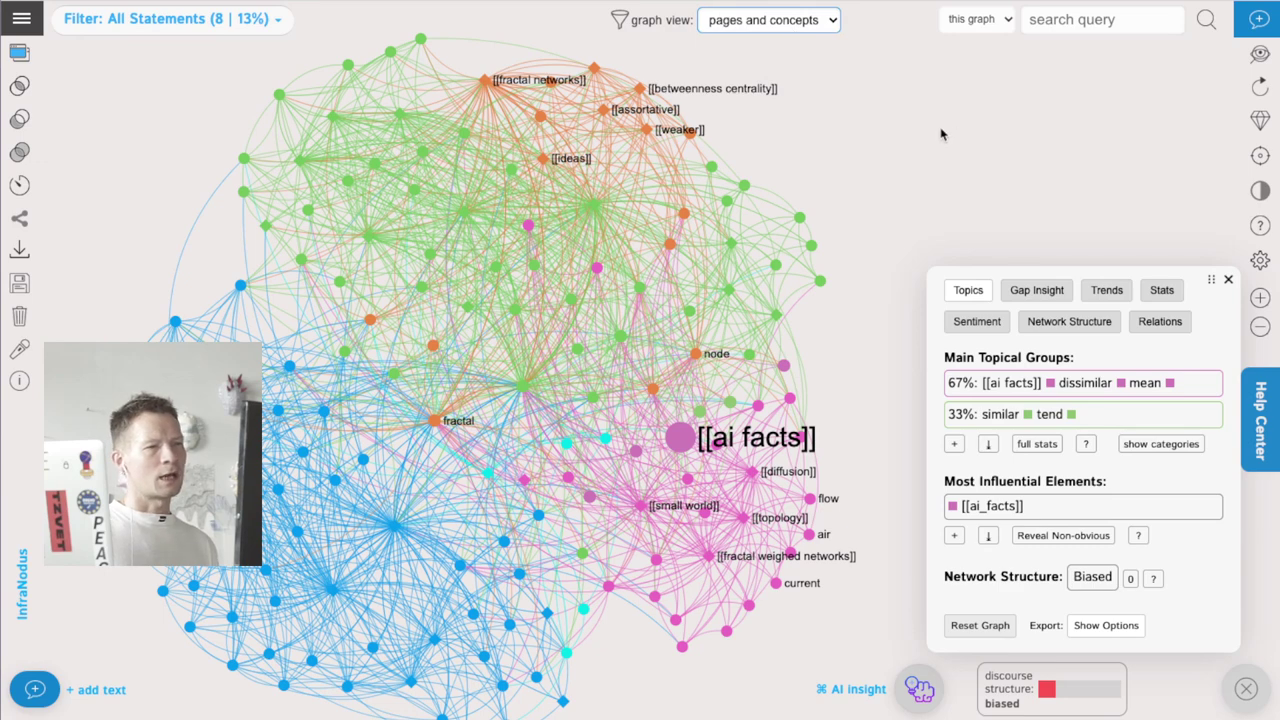
{"action": "left_click", "coordinate": [743, 21]}
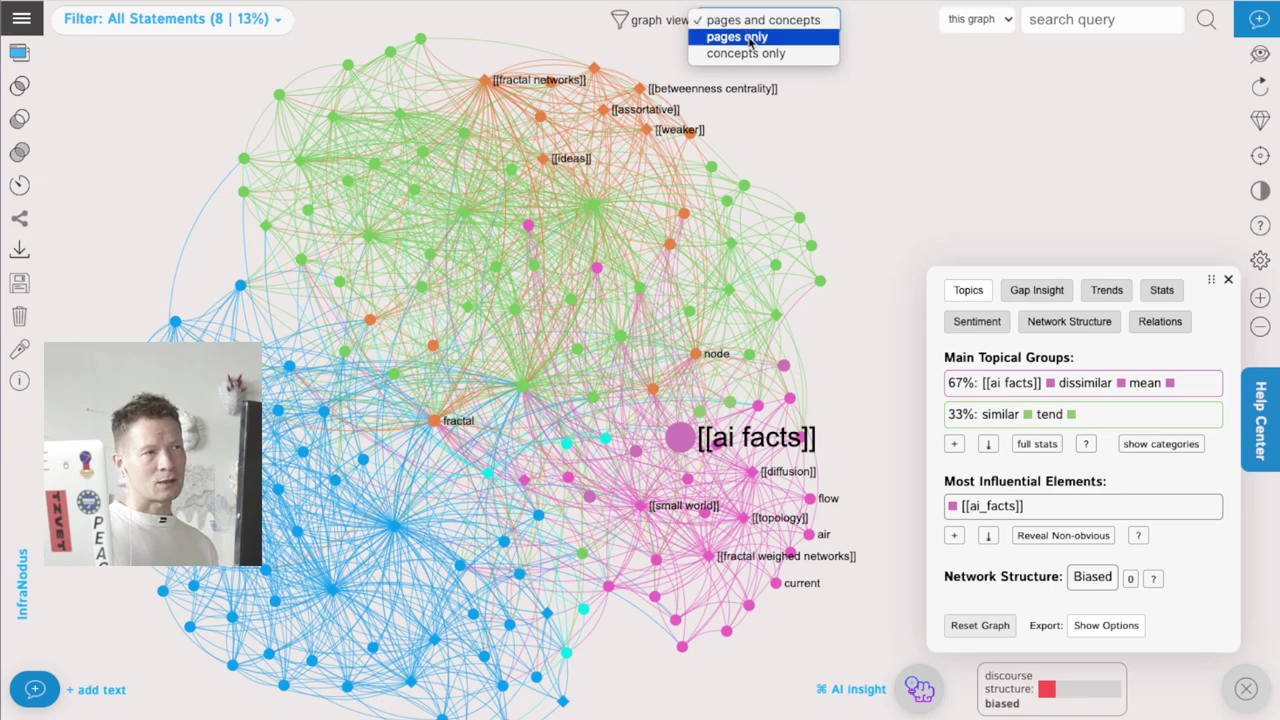
Switch the graph view to pages only, putting [[fractal dimension]] in the lead at 35%.
{"action": "left_click", "coordinate": [738, 37]}
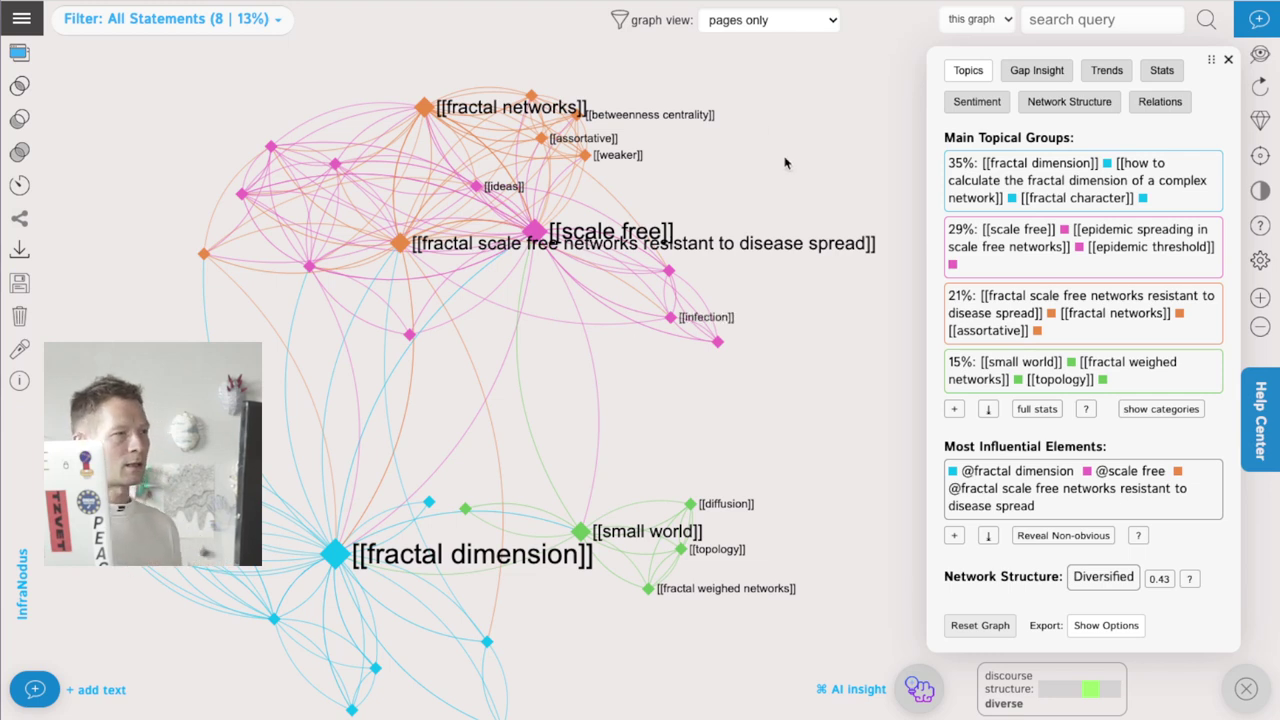
Switch the graph view to concepts only, with network, model and real leading at 20%.
{"action": "left_click", "coordinate": [743, 22]}
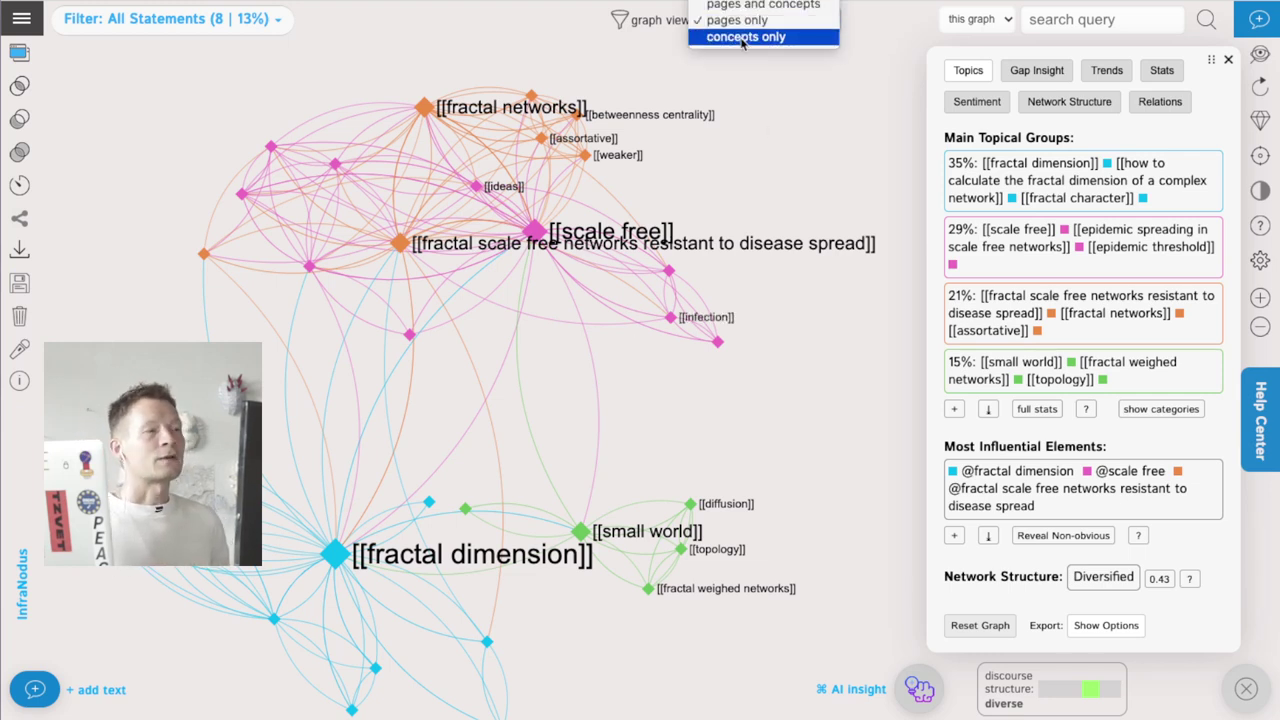
{"action": "left_click", "coordinate": [745, 37]}
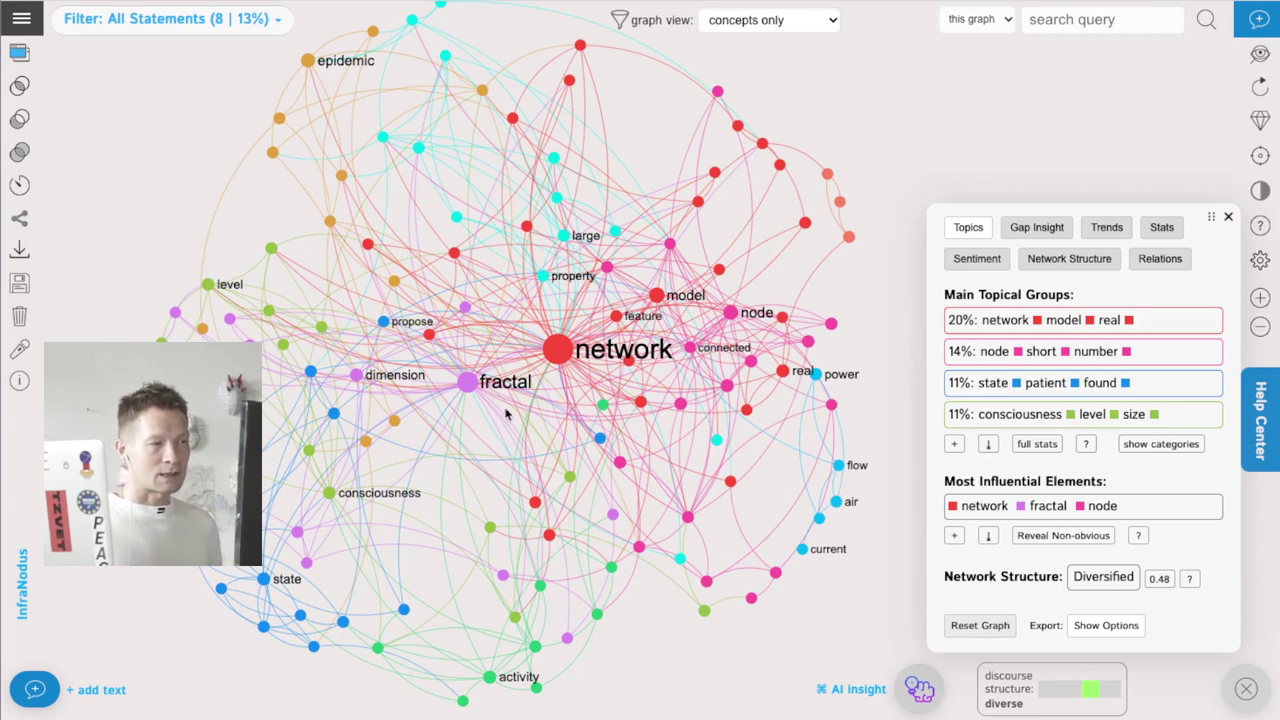
{"action": "left_click_drag", "start_coordinate": [710, 228], "coordinate": [707, 249]}
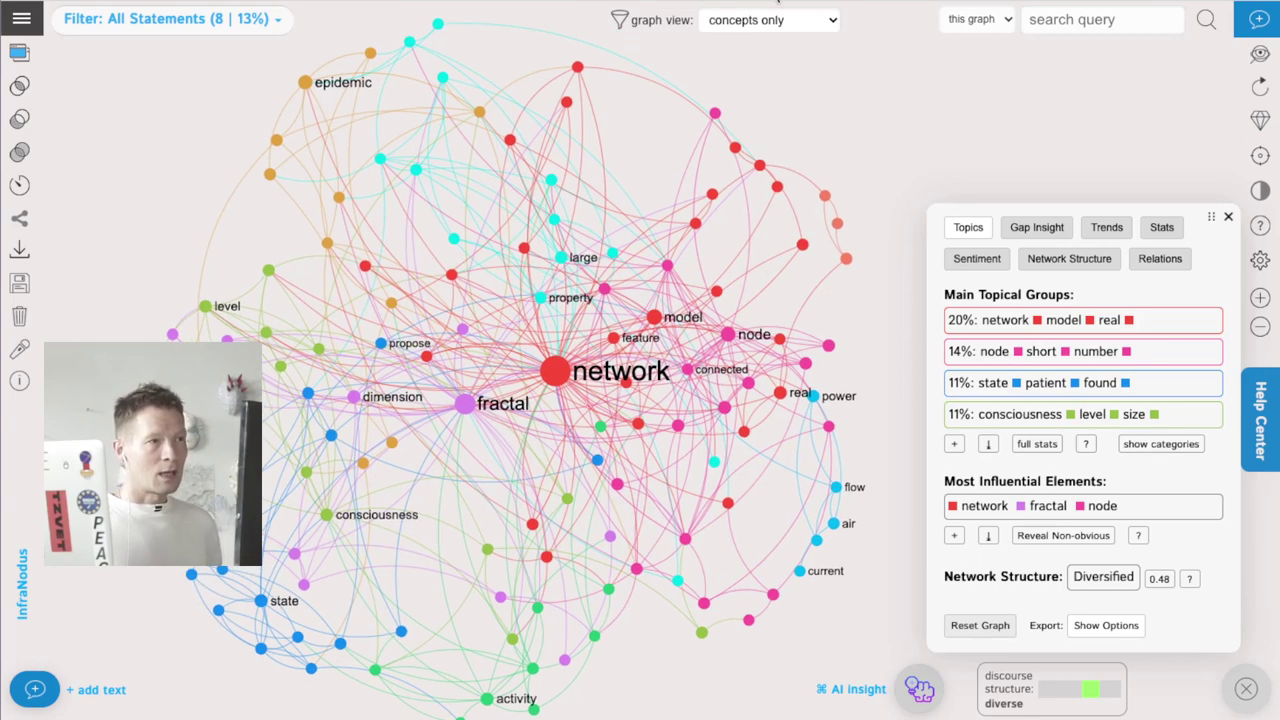
{"action": "left_click", "coordinate": [759, 28]}
{"action": "left_click", "coordinate": [760, 12]}
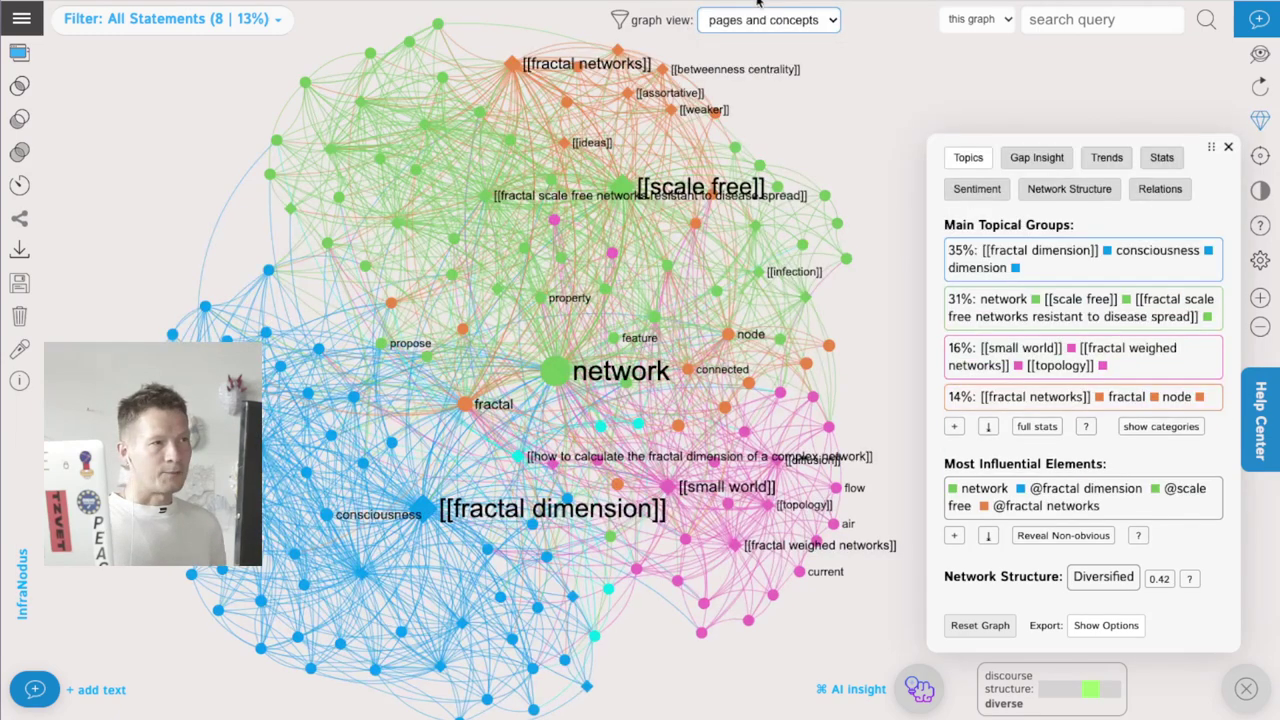
{"action": "left_click", "coordinate": [756, 28]}
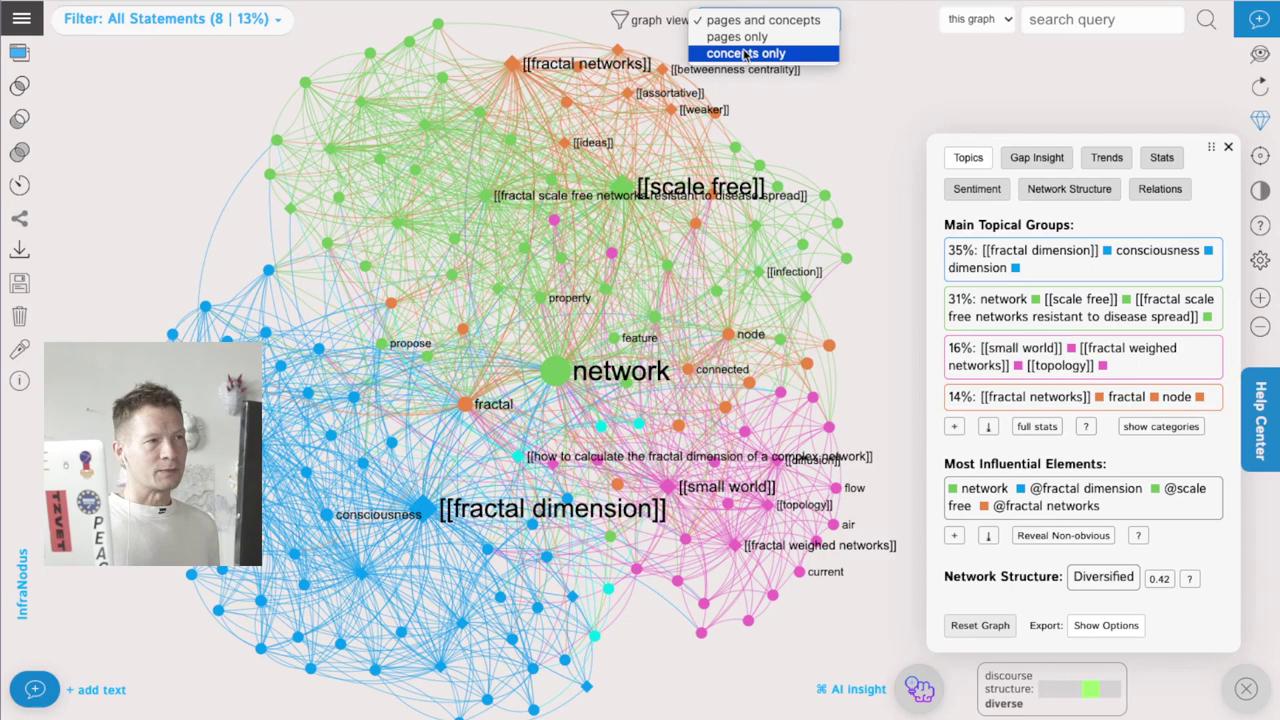
{"action": "left_click", "coordinate": [745, 53]}
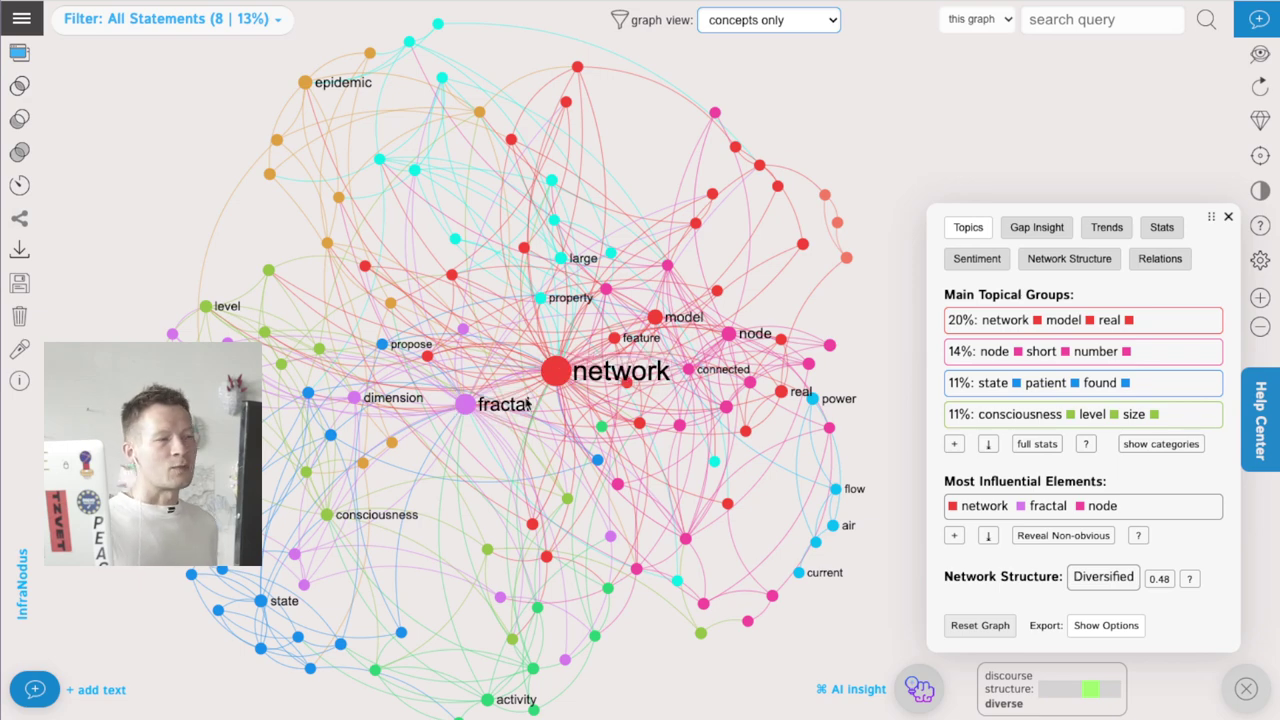
Hide the fractal and network nodes, then the model node, from the graph.
{"action": "left_click", "coordinate": [465, 405]}
{"action": "left_click", "coordinate": [605, 372]}
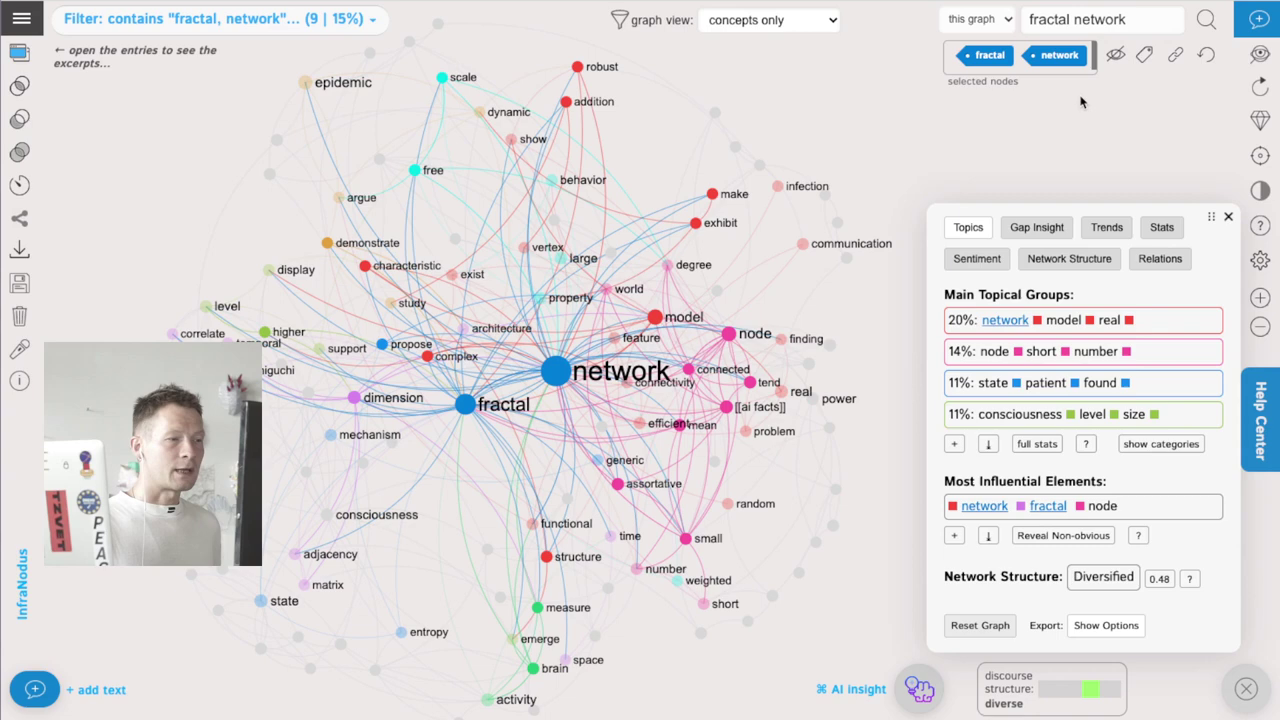
{"action": "left_click", "coordinate": [1115, 55]}
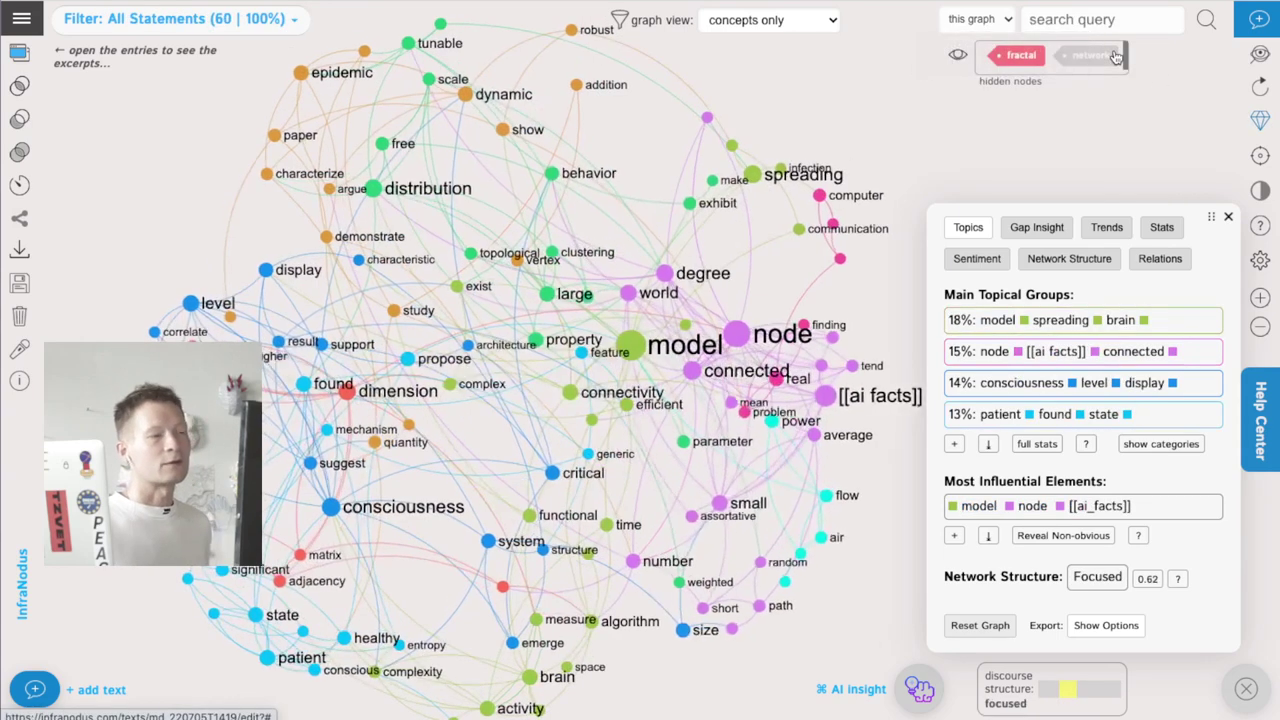
{"action": "left_click", "coordinate": [630, 344]}
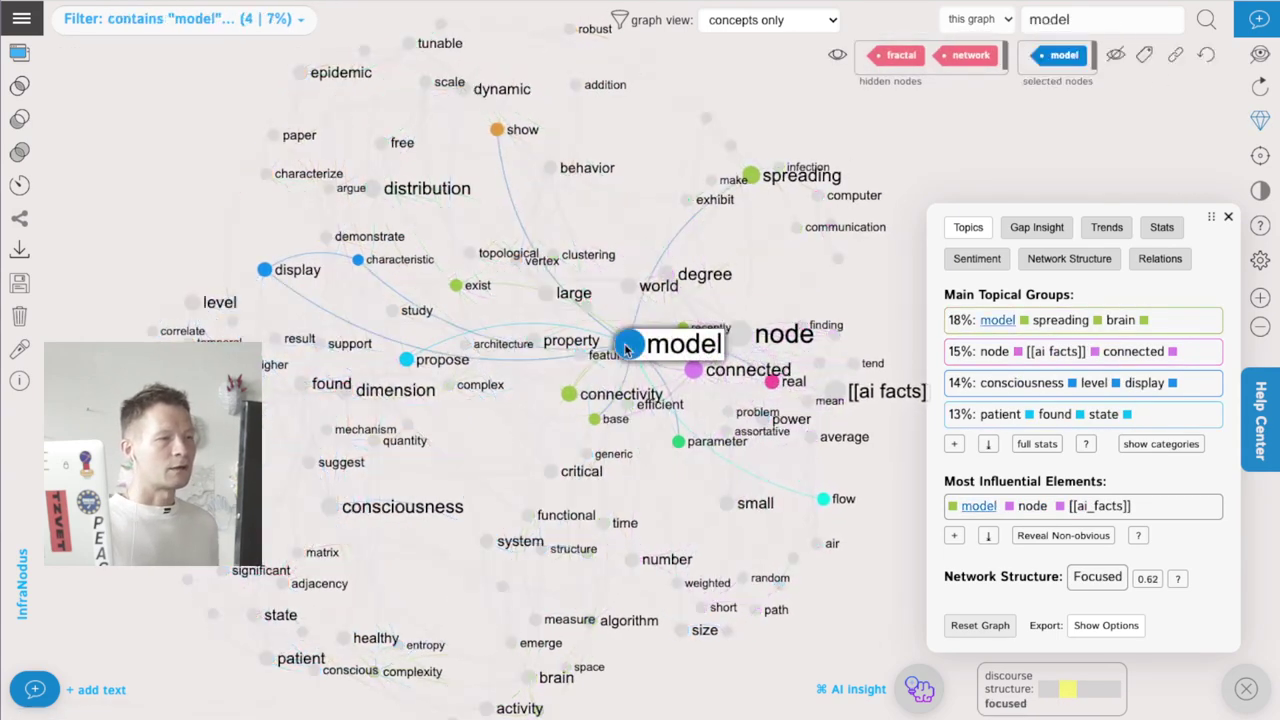
{"action": "left_click", "coordinate": [1117, 55]}
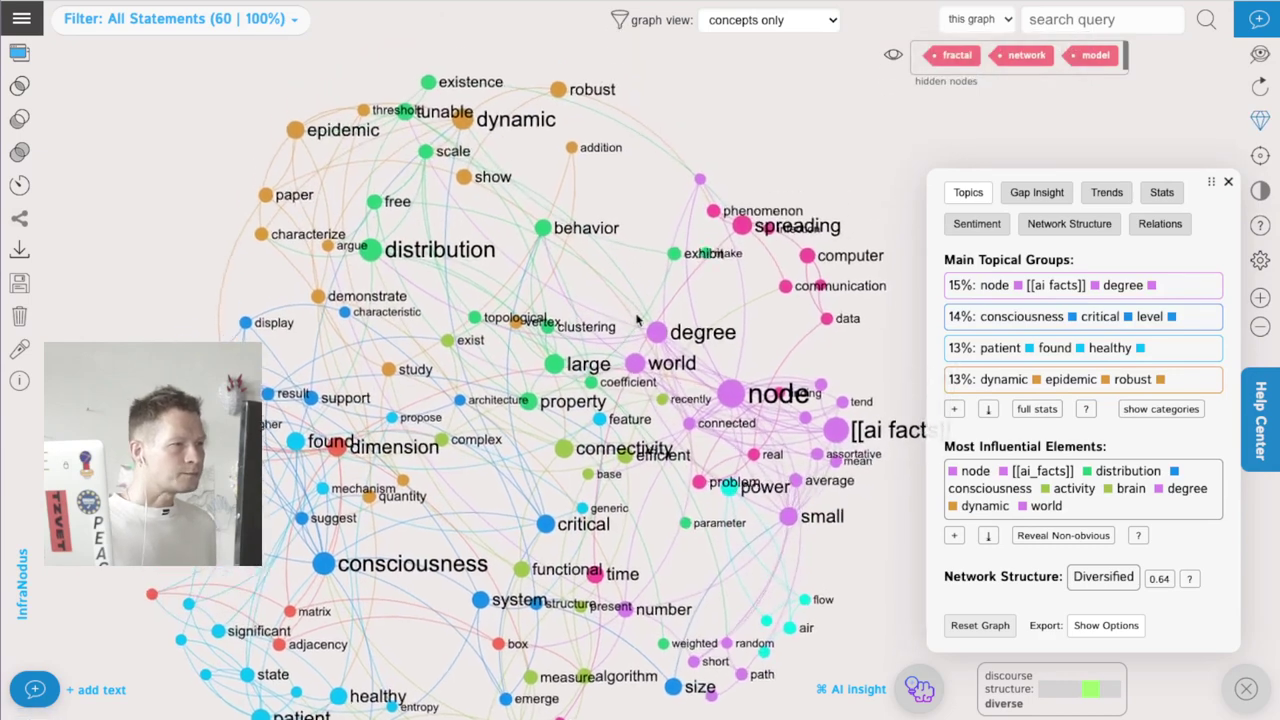
Select distribution and scale, and read their 2 matching statements in the statements panel.
{"action": "left_click", "coordinate": [376, 270]}
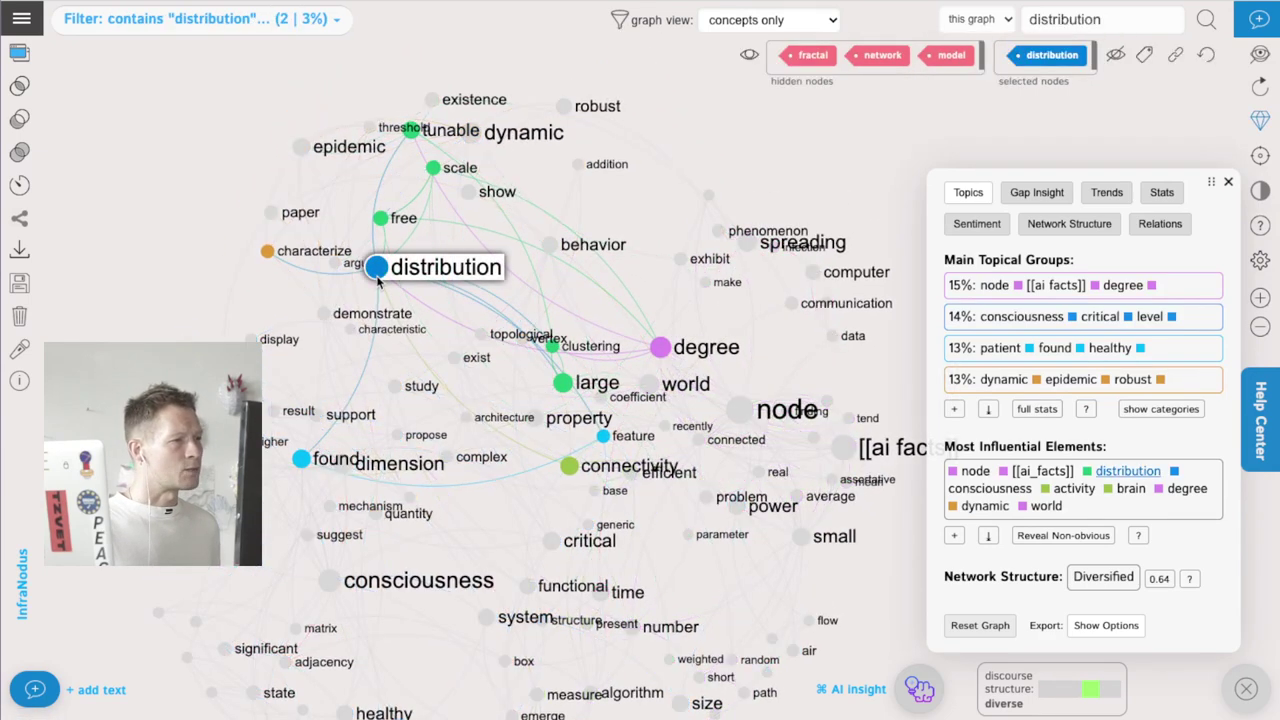
{"action": "left_click", "coordinate": [432, 168]}
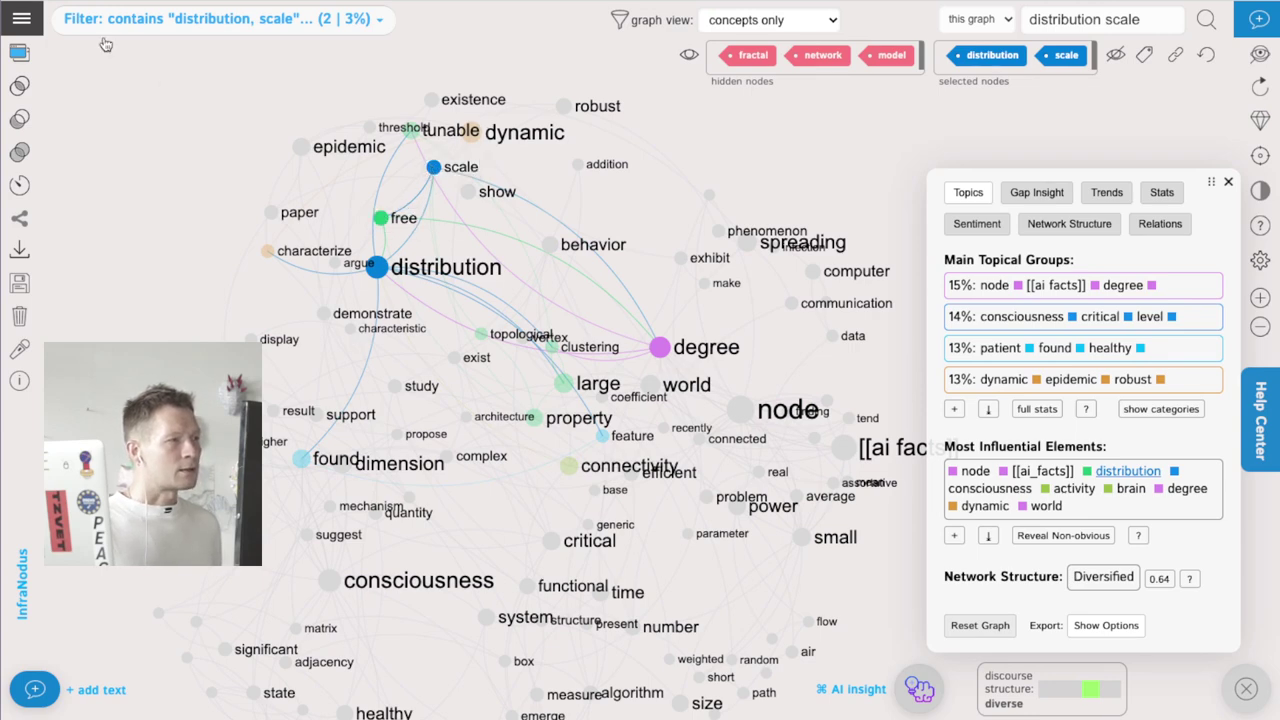
{"action": "left_click", "coordinate": [19, 52]}
{"action": "scroll", "coordinate": [178, 282], "scroll_direction": "up", "scroll_amount": 5}
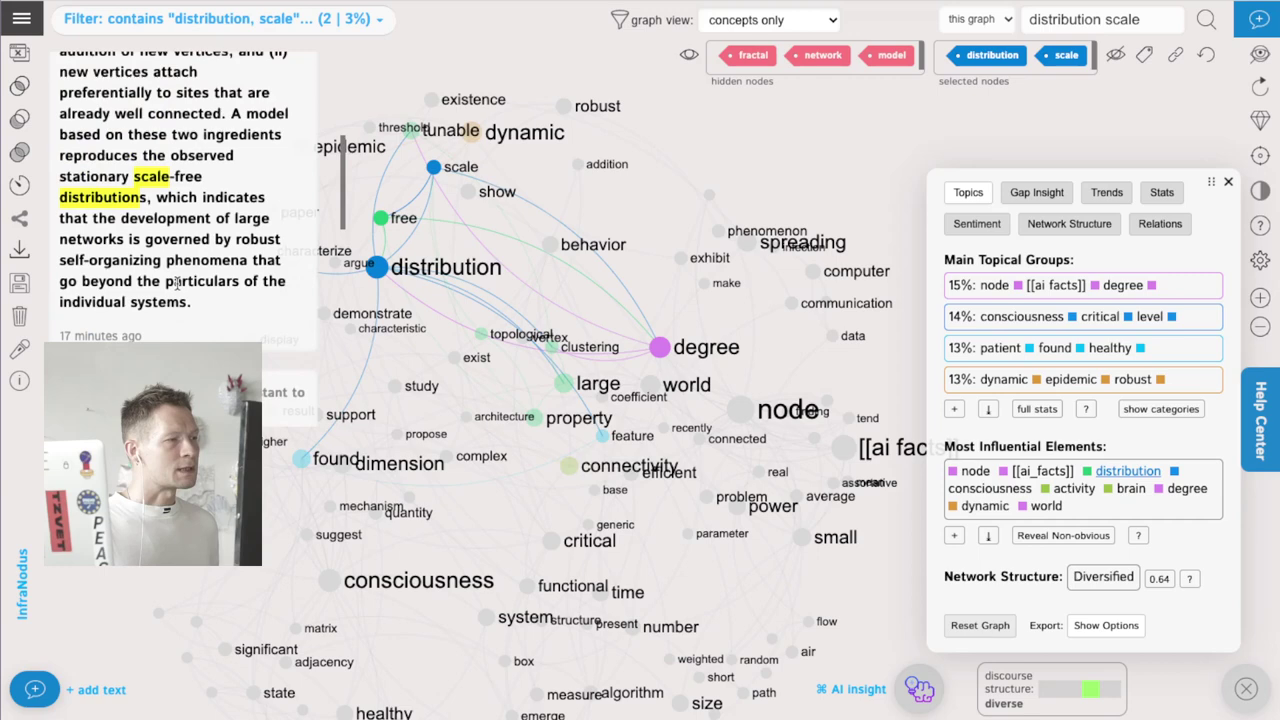
{"action": "scroll", "coordinate": [178, 283], "scroll_direction": "up", "scroll_amount": 4}
{"action": "scroll", "coordinate": [178, 283], "scroll_direction": "down", "scroll_amount": 8}
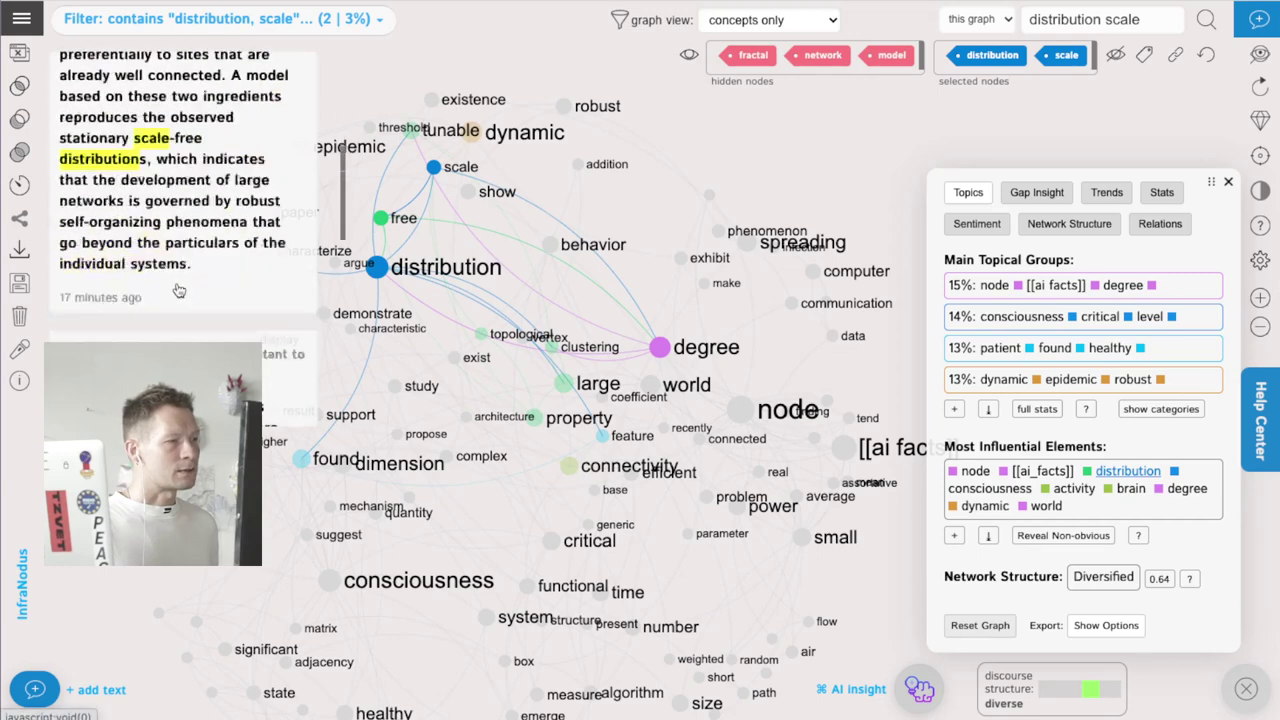
{"action": "left_click", "coordinate": [19, 52]}
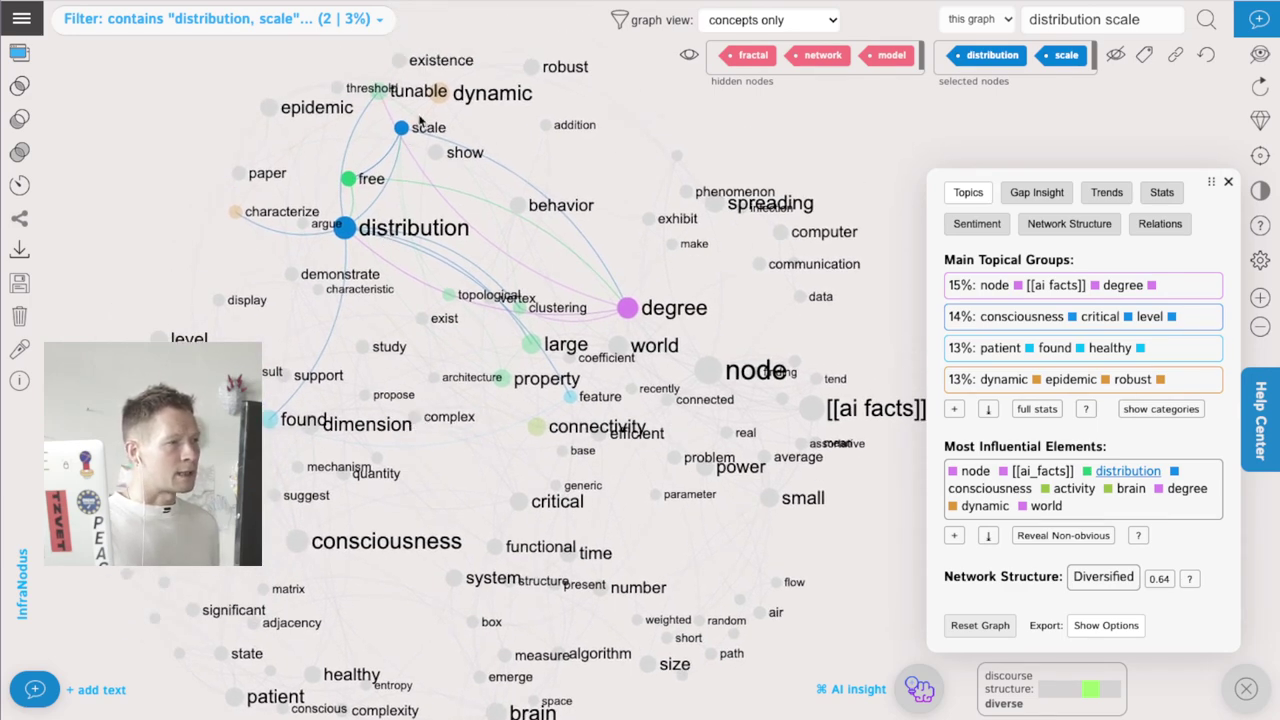
Add activity and brain to the selection, then save an AI fact on distributed brain activity aiding cognition.
{"action": "left_click_drag", "start_coordinate": [520, 501], "coordinate": [545, 403]}
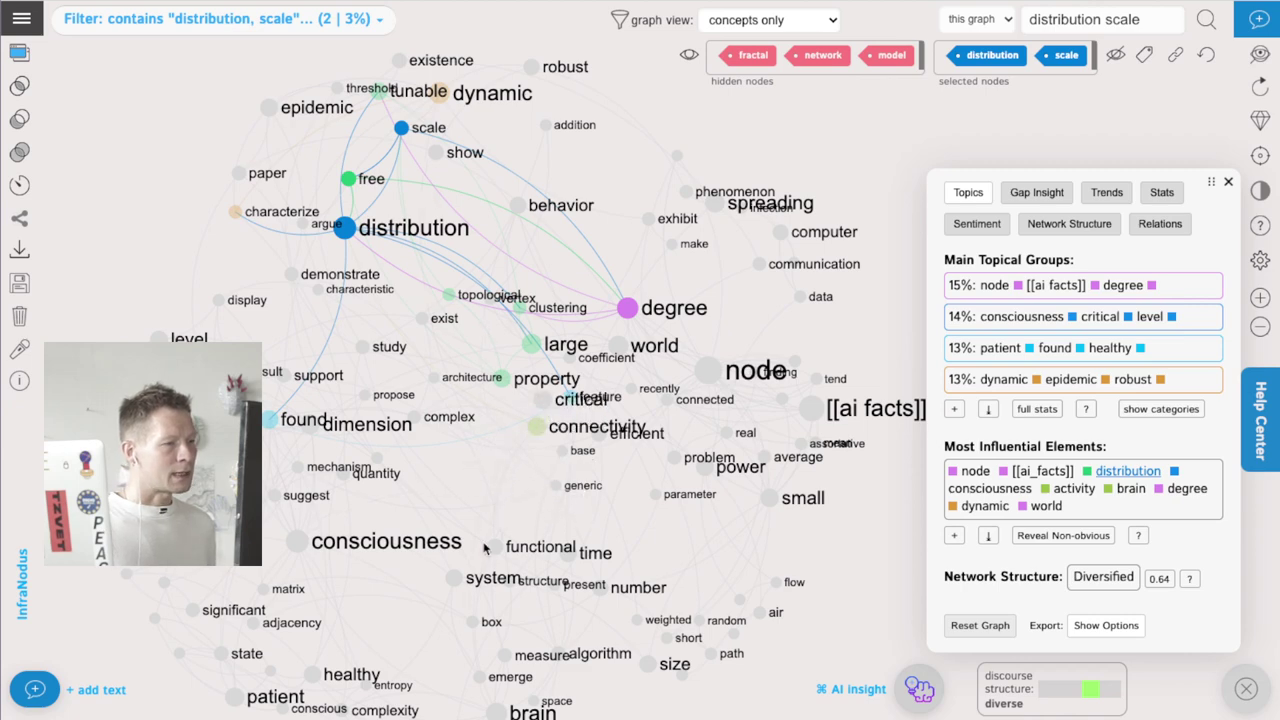
{"action": "left_click", "coordinate": [446, 637]}
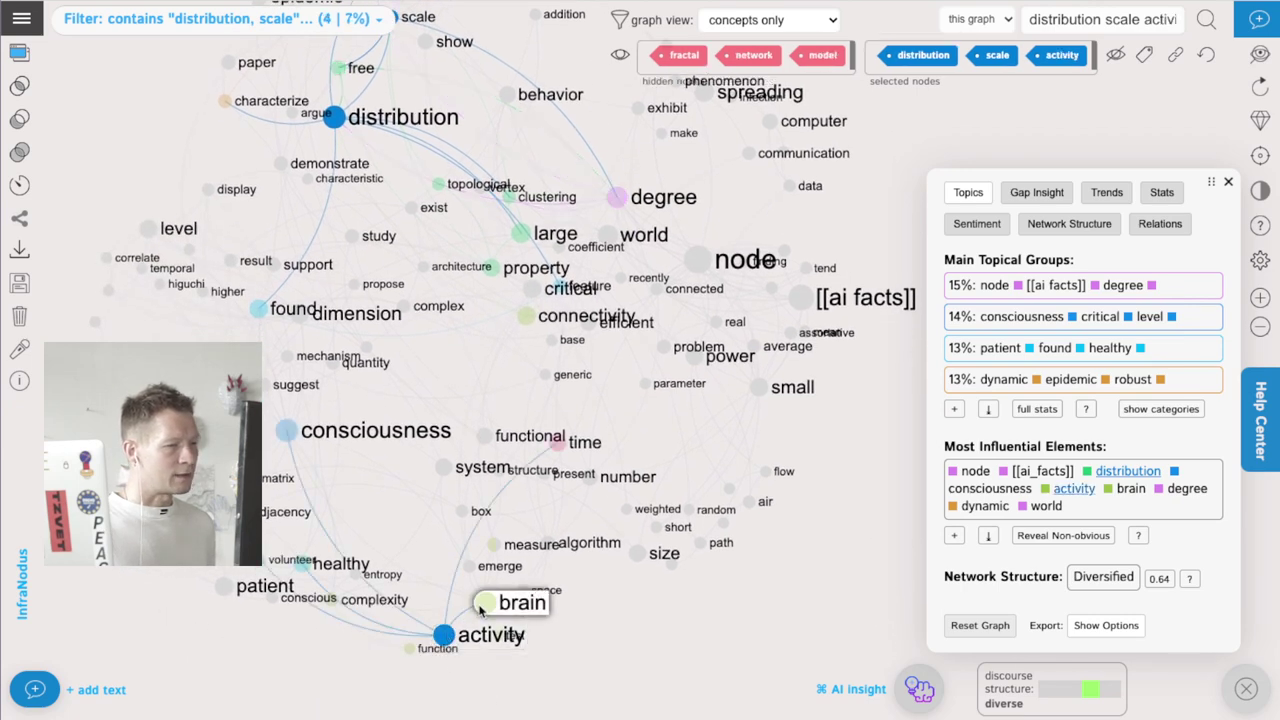
{"action": "left_click", "coordinate": [482, 603]}
{"action": "left_click", "coordinate": [921, 687]}
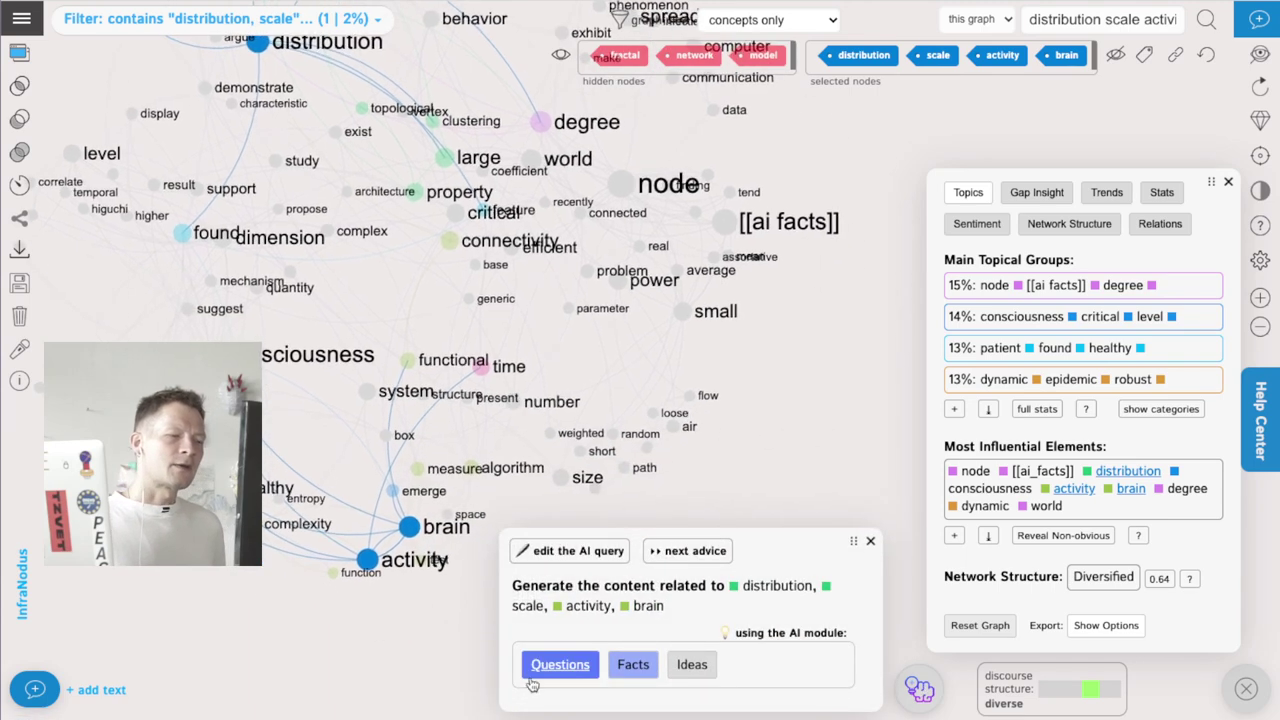
{"action": "left_click", "coordinate": [633, 665]}
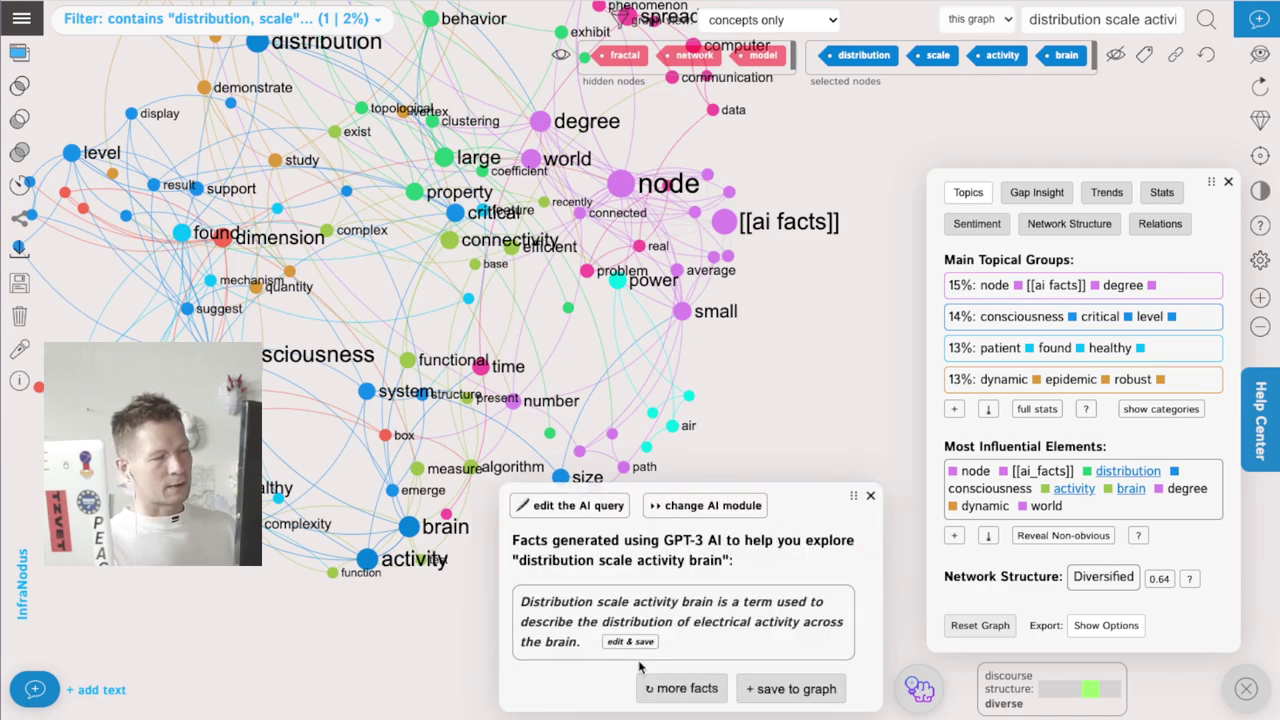
{"action": "left_click", "coordinate": [681, 688]}
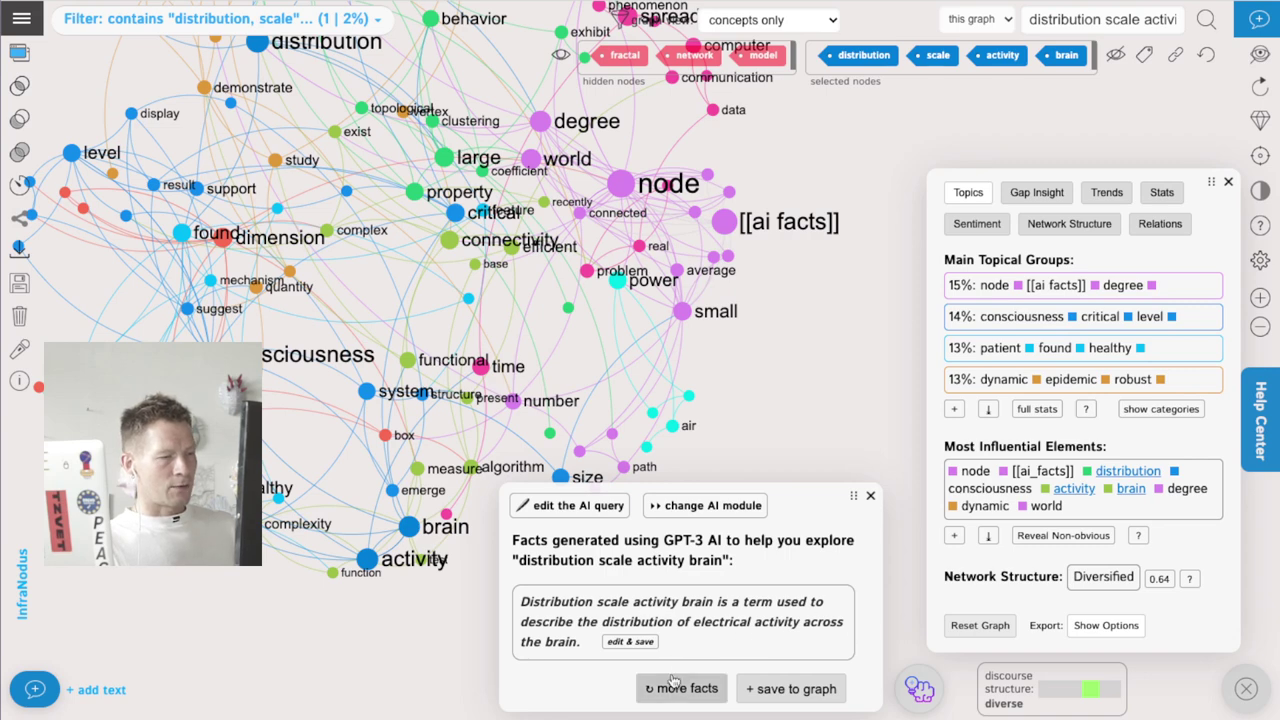
{"action": "left_click", "coordinate": [773, 693]}
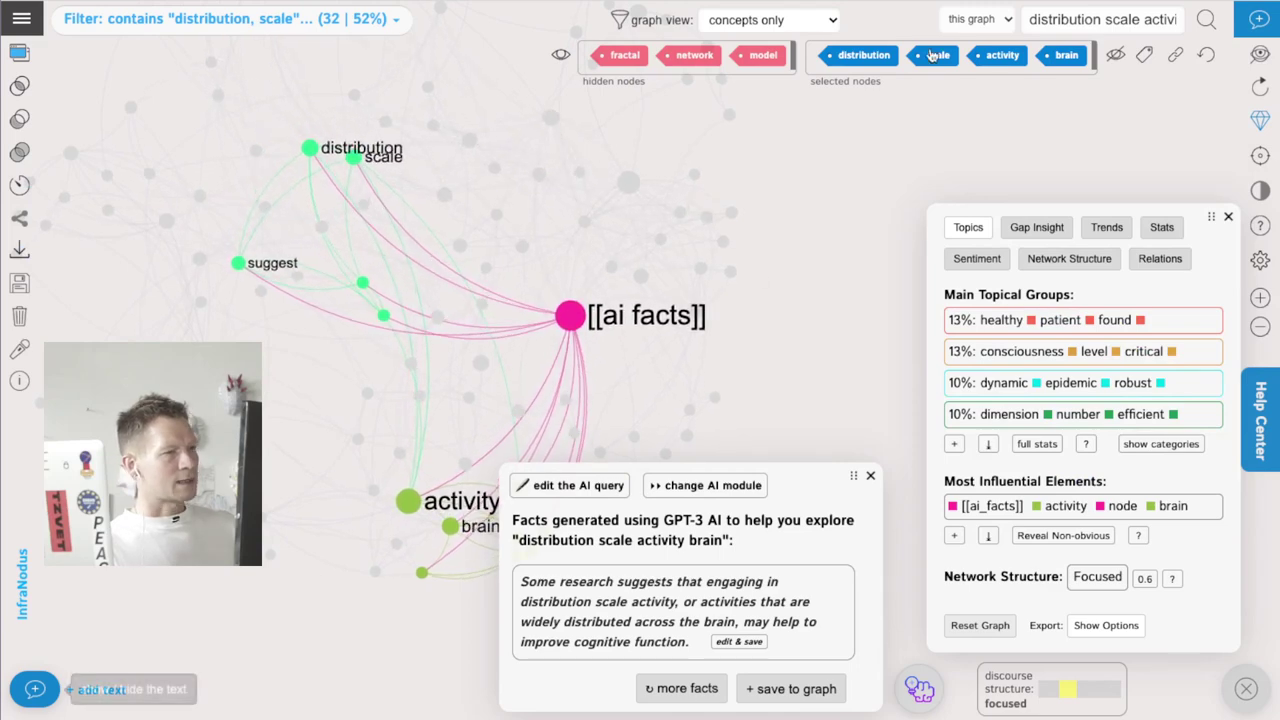
Deselect all nodes and filter the graph to the [ai_facts] tag's 2 statements.
{"action": "left_click", "coordinate": [1207, 64]}
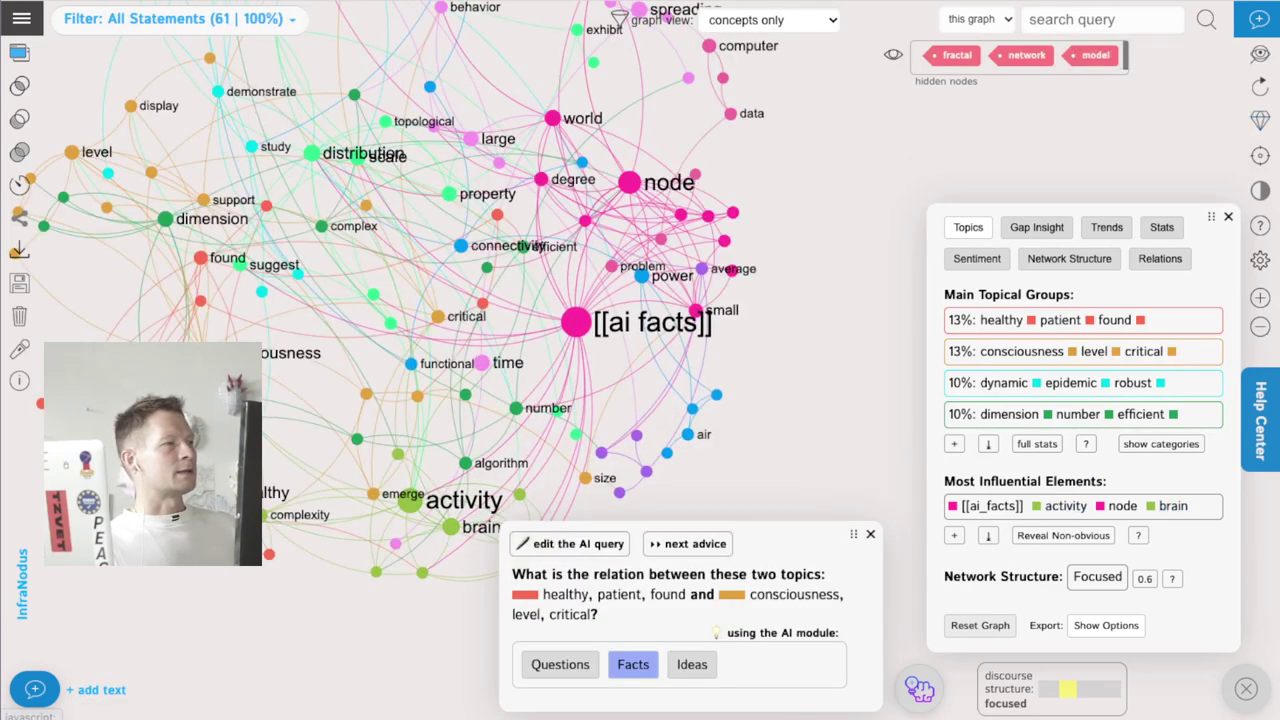
{"action": "mouse_move", "coordinate": [155, 25]}
{"action": "scroll", "coordinate": [150, 232], "scroll_direction": "down", "scroll_amount": 5}
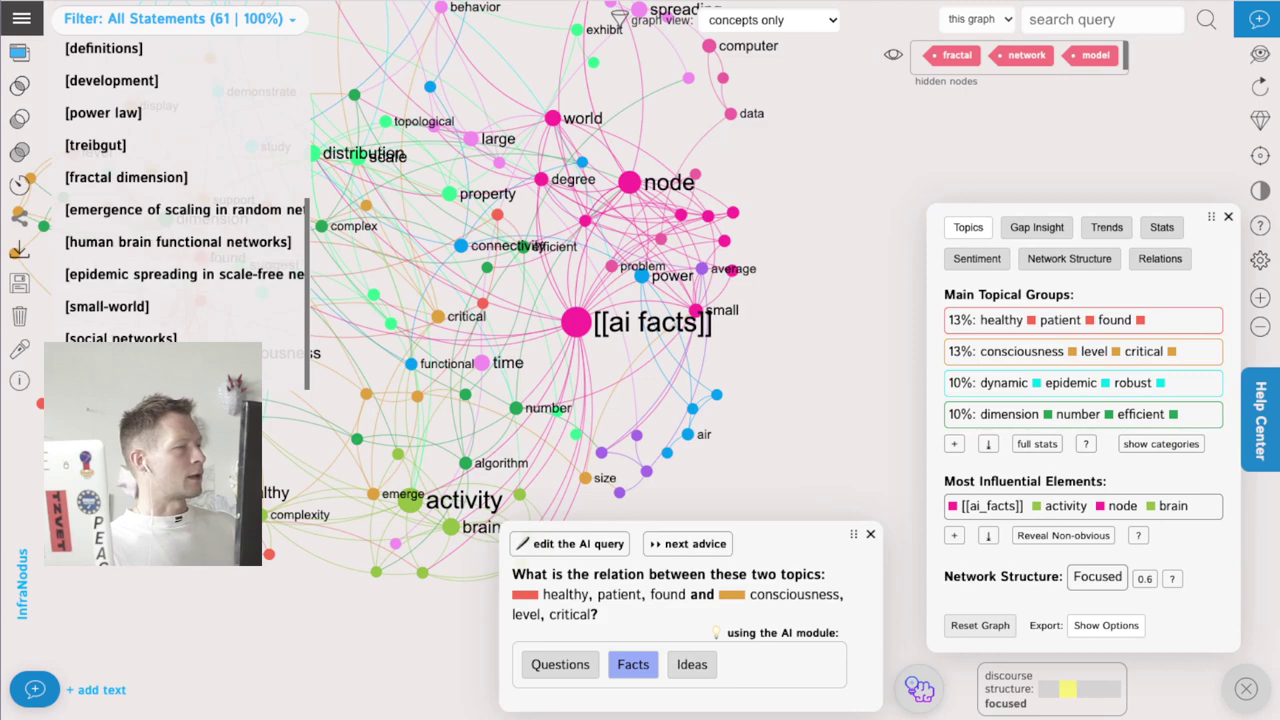
{"action": "left_click", "coordinate": [138, 50]}
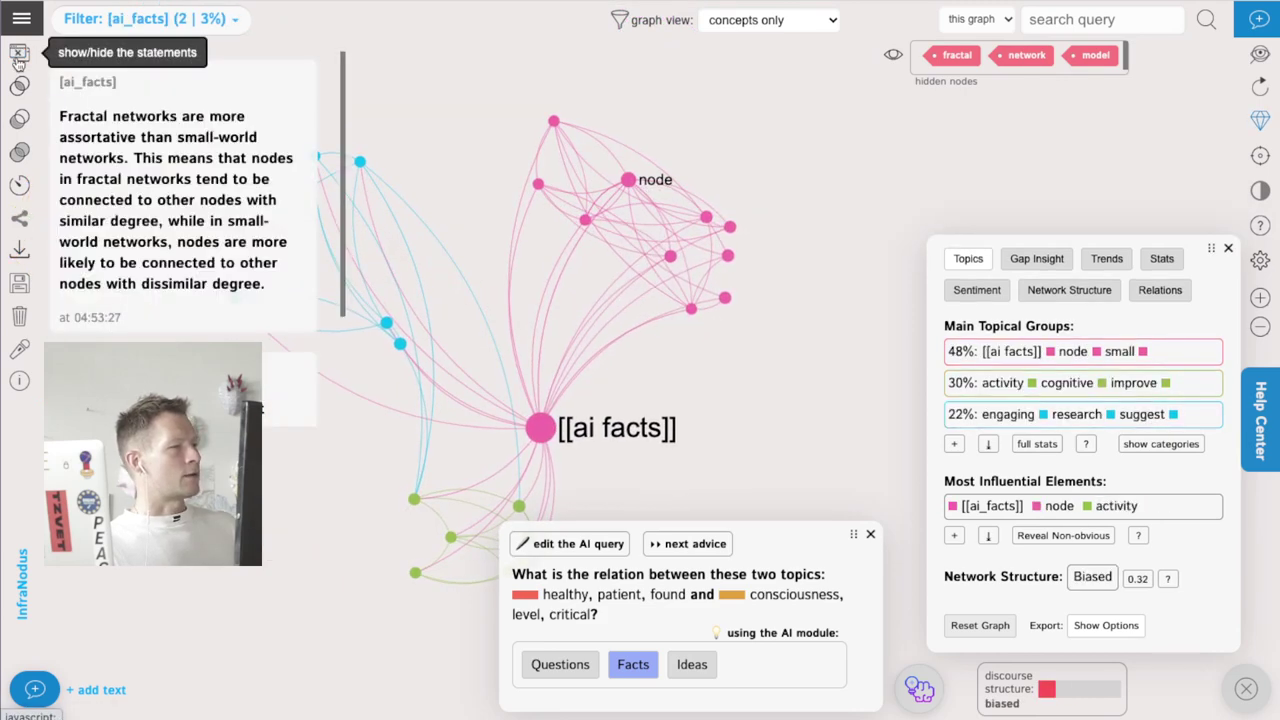
{"action": "left_click", "coordinate": [19, 252]}
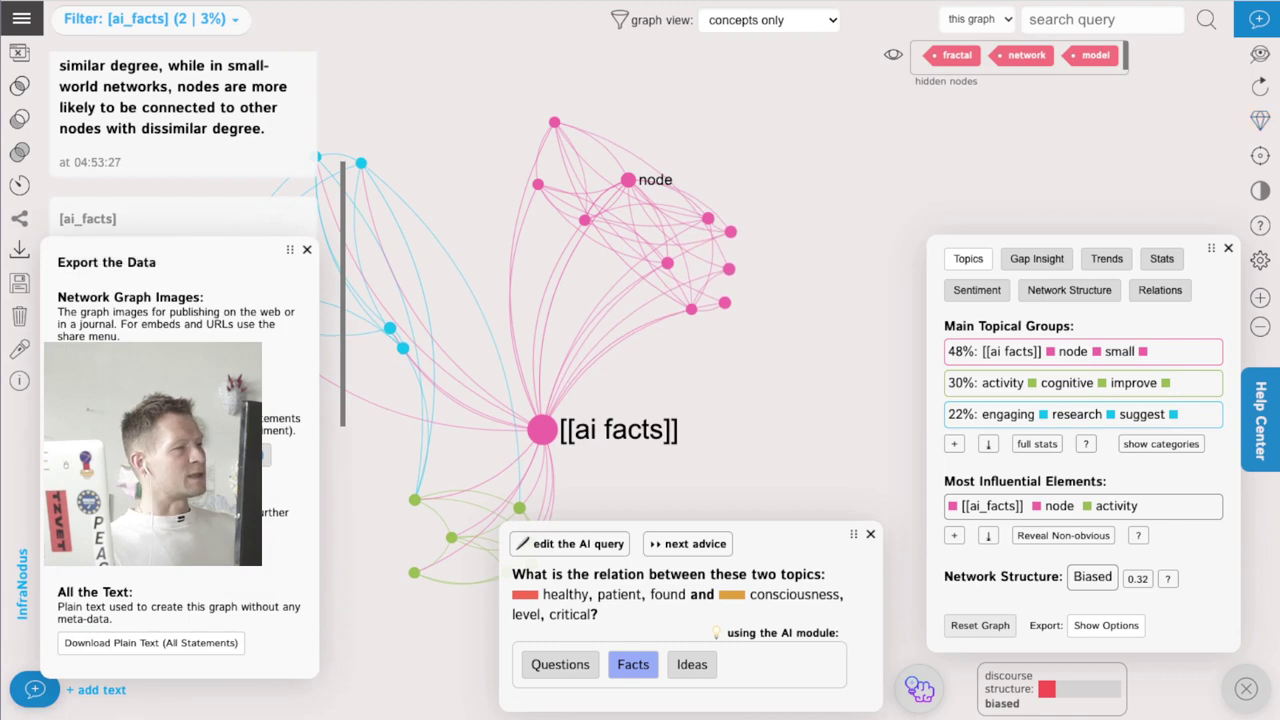
{"action": "left_click", "coordinate": [307, 251]}
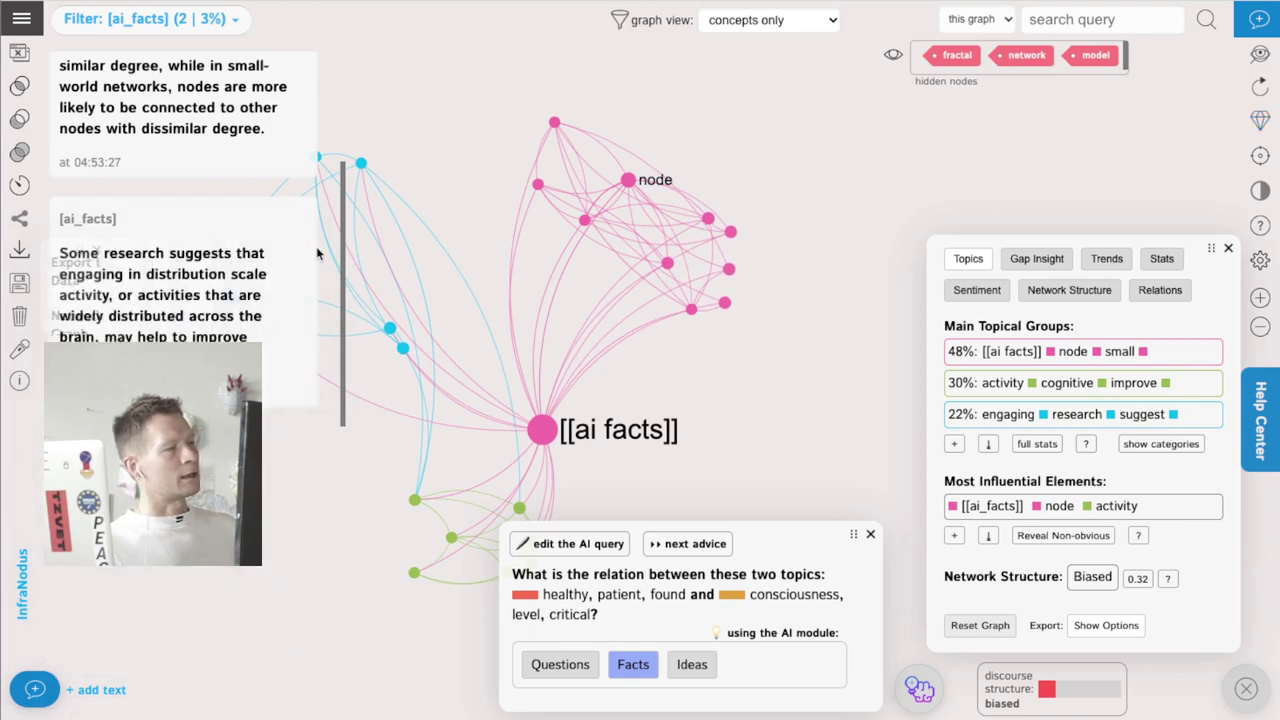
{"action": "left_click", "coordinate": [20, 53]}
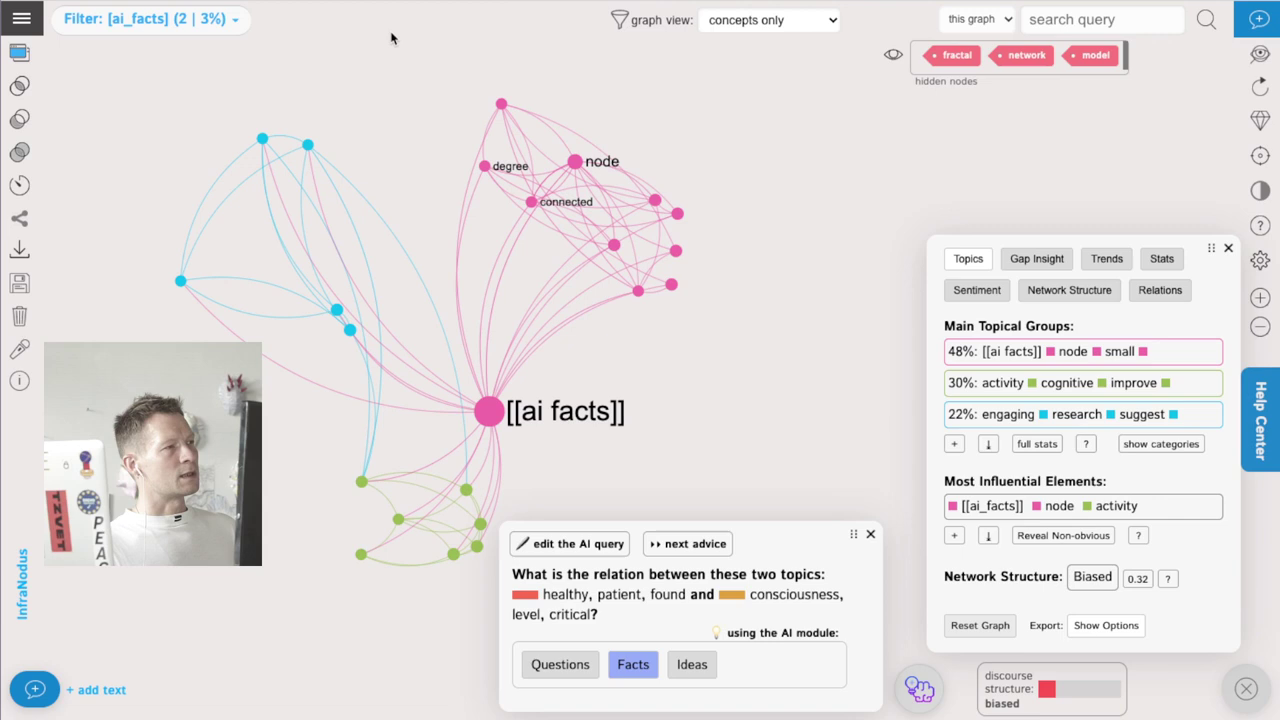
Switch the graph view to 'pages and concepts' and unhide the hidden nodes.
{"action": "left_click", "coordinate": [792, 21]}
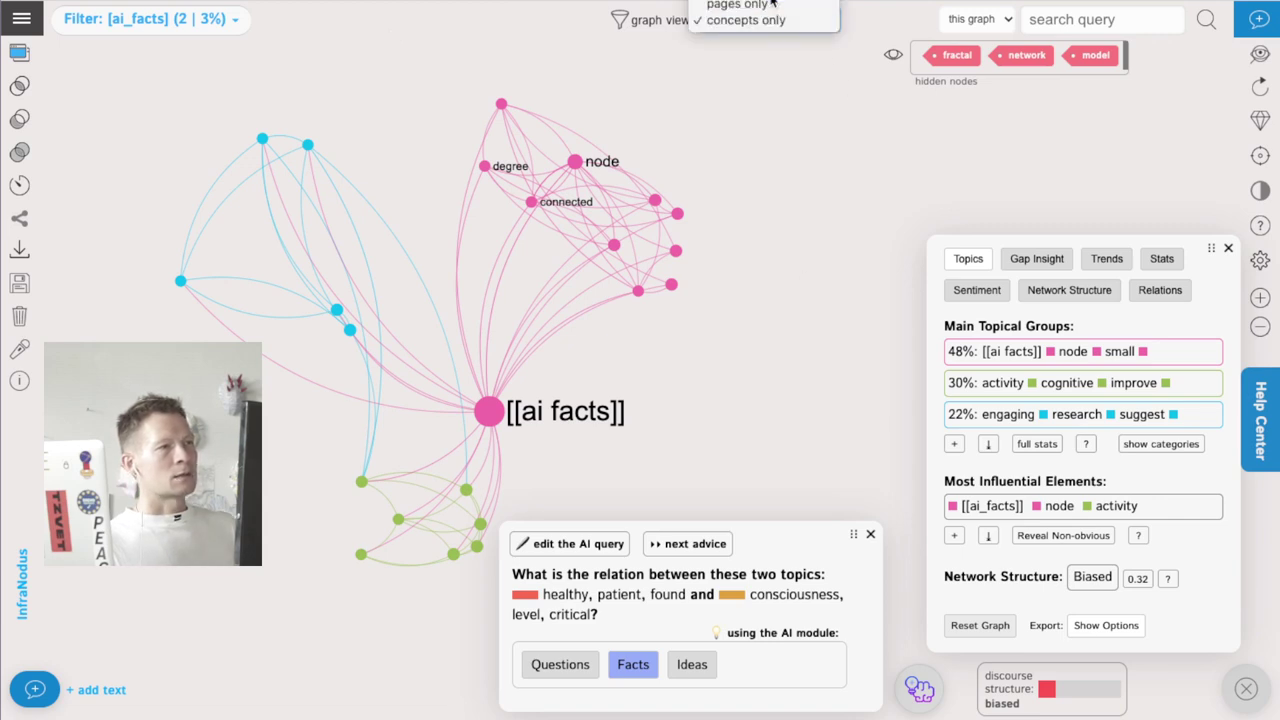
{"action": "left_click", "coordinate": [770, 3]}
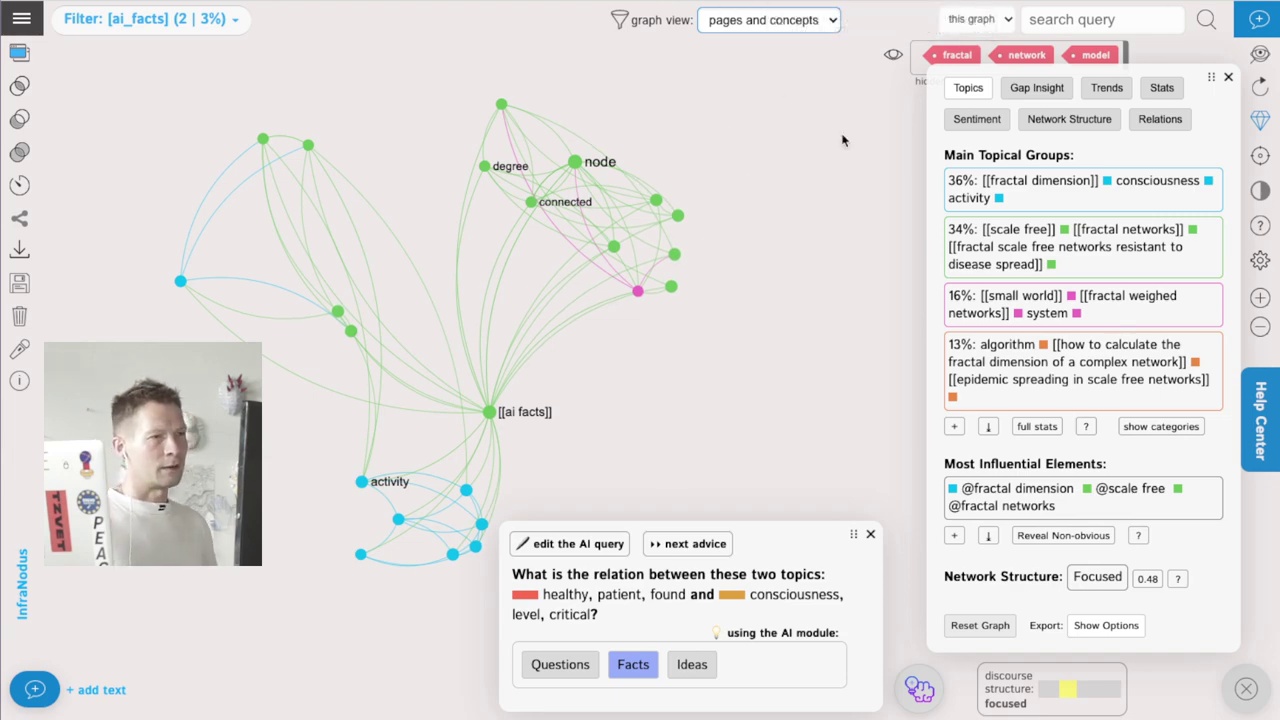
{"action": "left_click", "coordinate": [896, 61]}
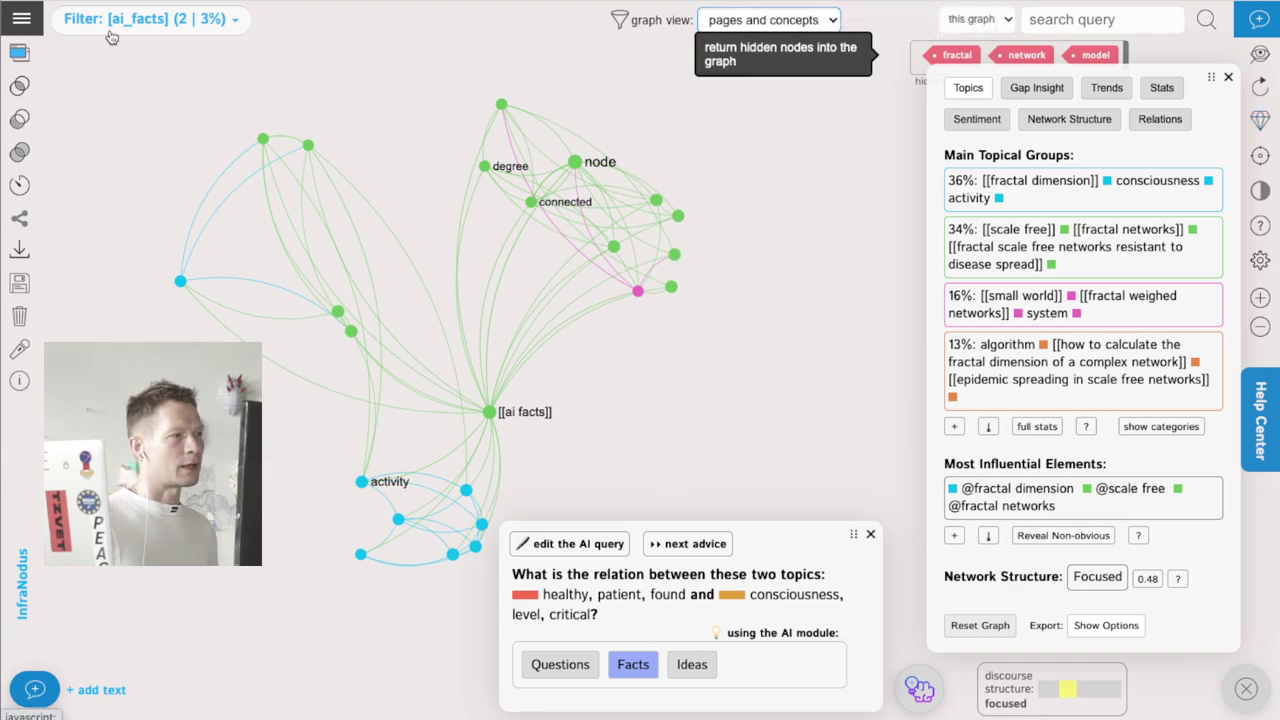
Show all 61 statements again with Filter > Show All, then hide the statements panel.
{"action": "mouse_move", "coordinate": [108, 34]}
{"action": "scroll", "coordinate": [108, 52], "scroll_direction": "up", "scroll_amount": 5}
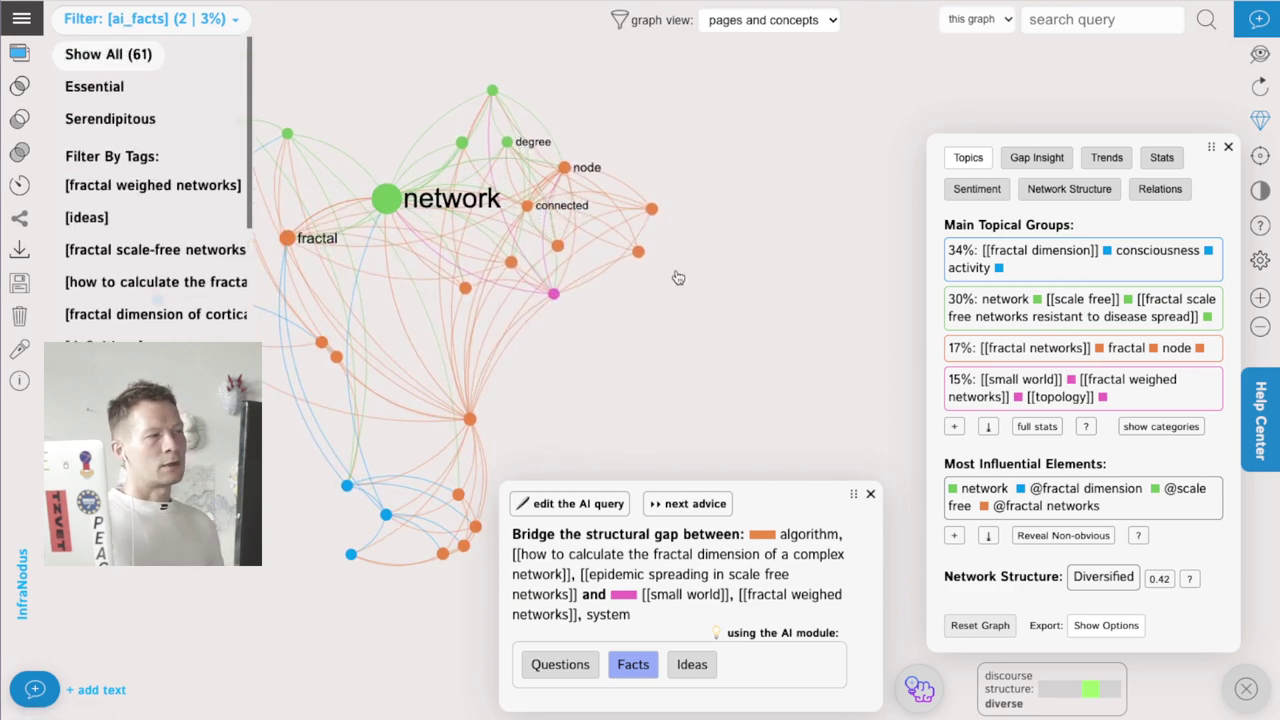
{"action": "left_click", "coordinate": [108, 54]}
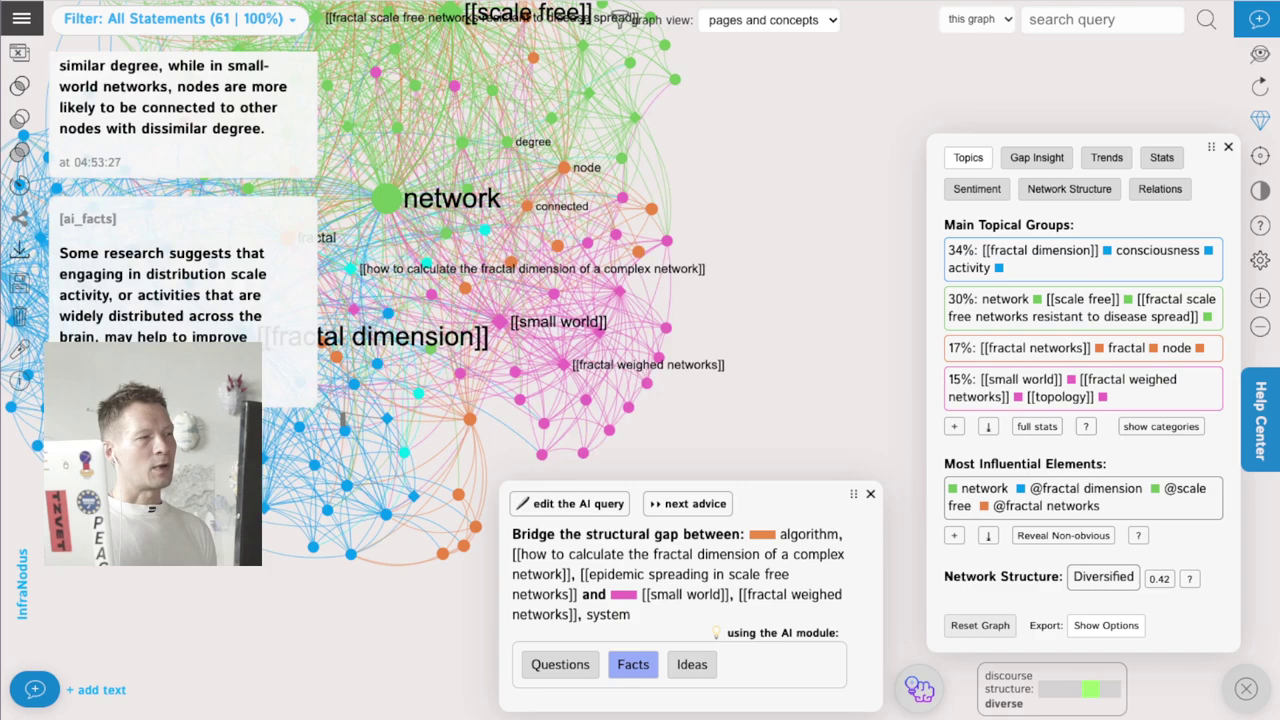
{"action": "left_click", "coordinate": [19, 52]}
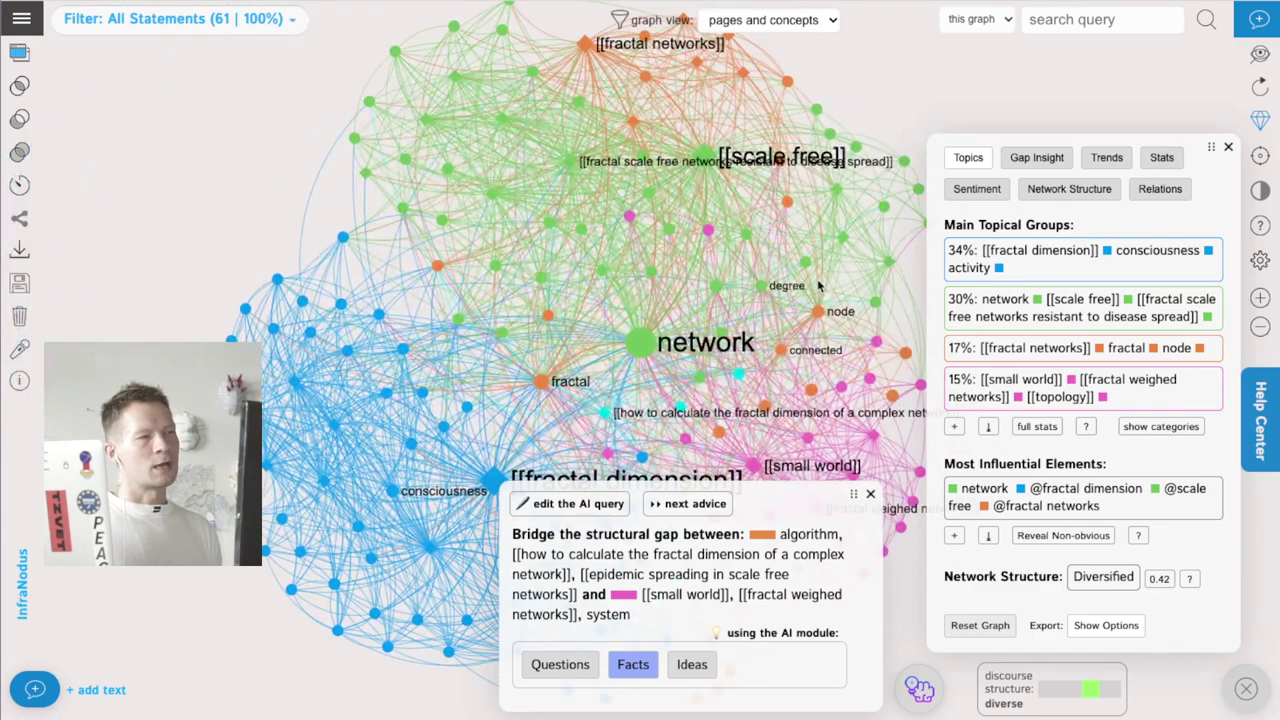